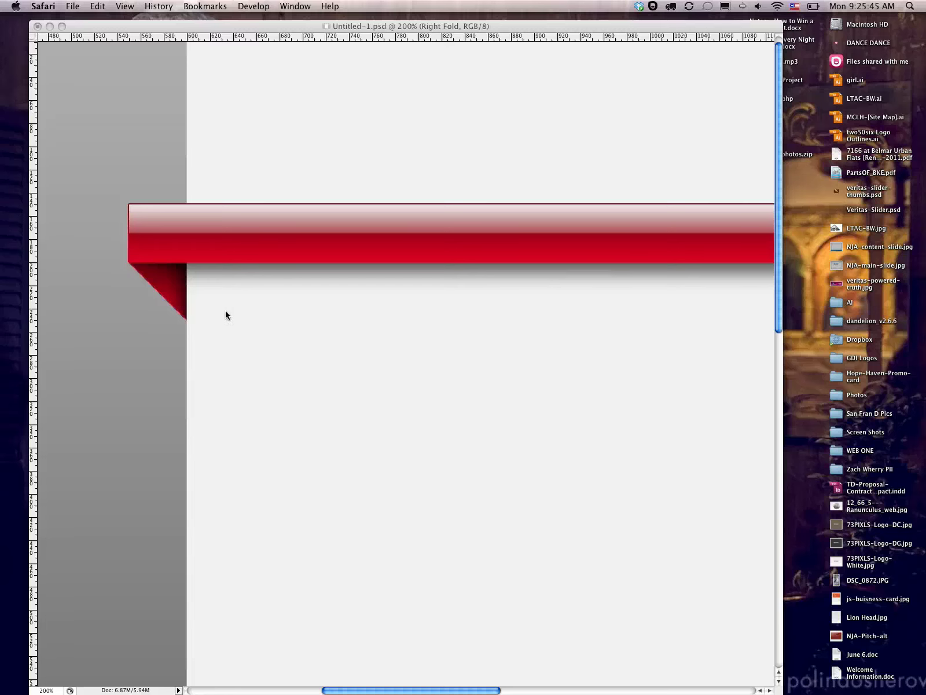
- Add a white 'Home' text layer, move it to the top, and drag it onto the ribbon's left part
{"action": "left_click", "coordinate": [244, 316]}
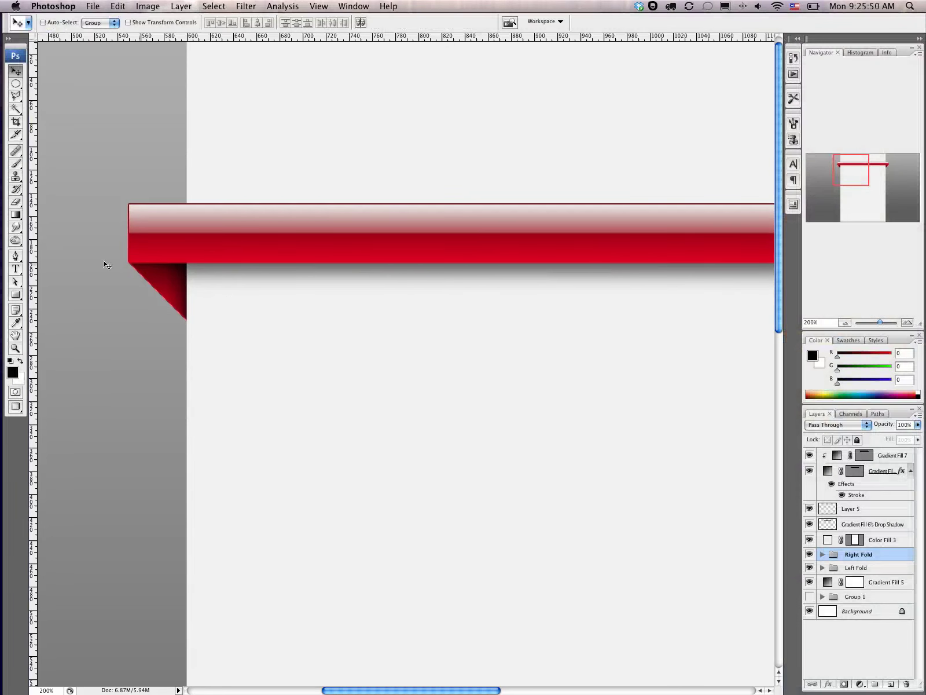
{"action": "left_click", "coordinate": [17, 269]}
{"action": "key", "text": "t"}
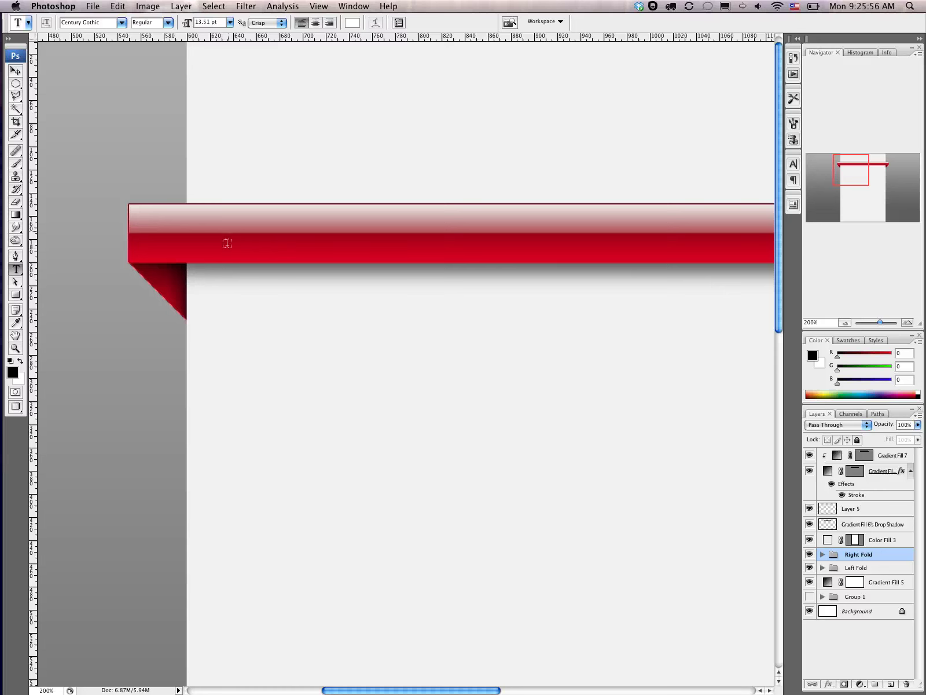
{"action": "left_click", "coordinate": [230, 280]}
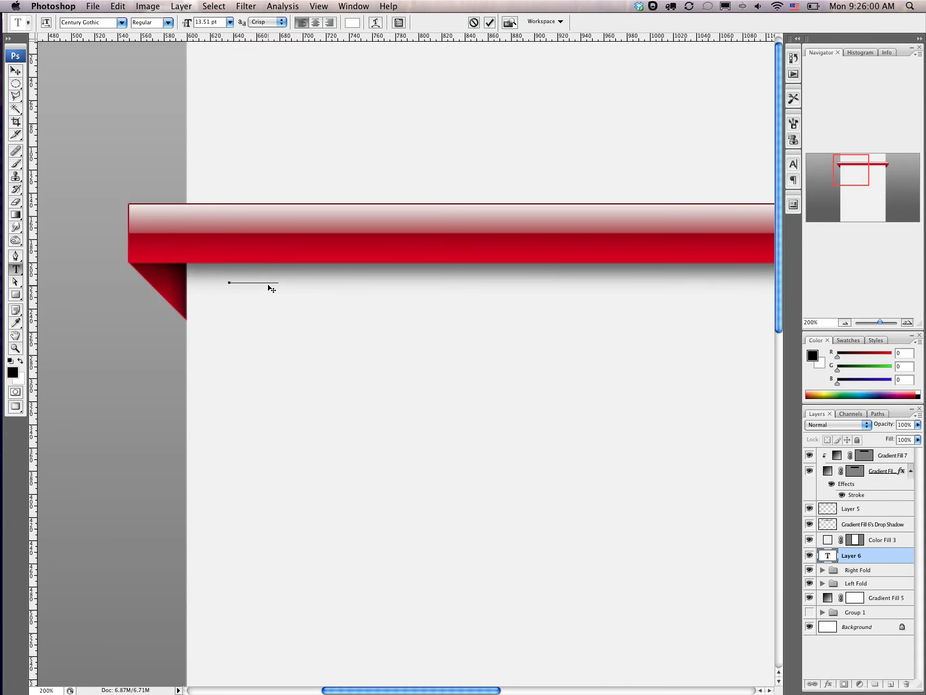
{"action": "key", "text": "ctrl+Return"}
{"action": "key", "text": "v"}
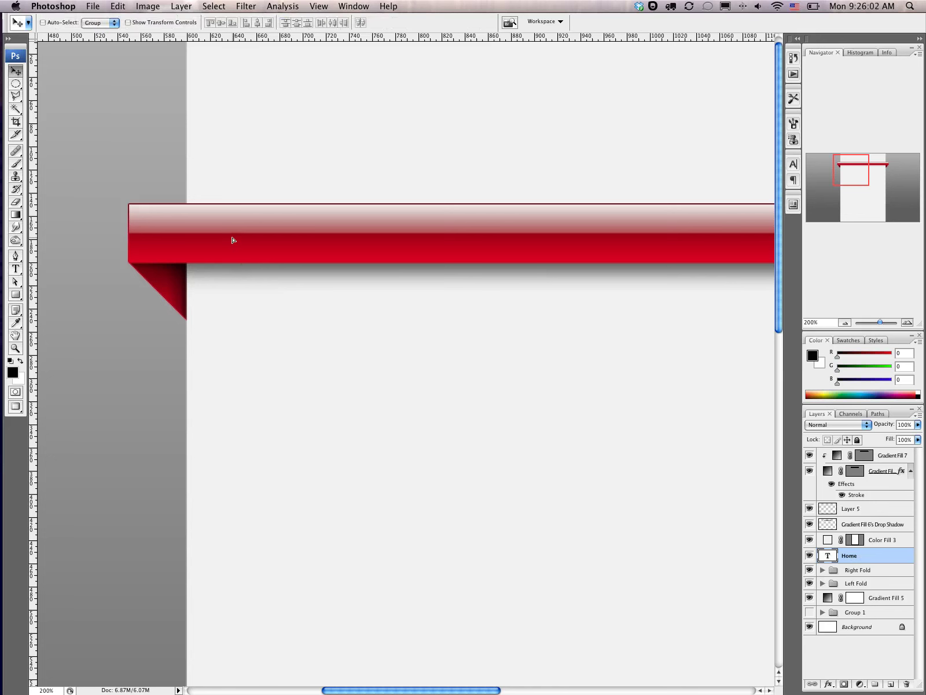
{"action": "key", "text": "ctrl+shift+bracketright"}
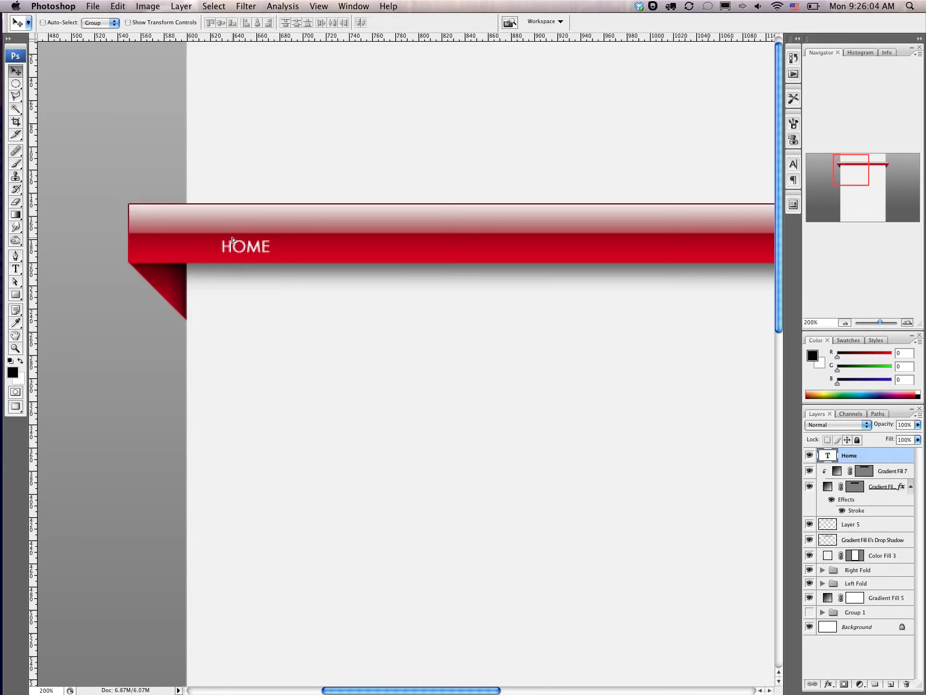
{"action": "left_click_drag", "start_coordinate": [232, 240], "coordinate": [206, 227]}
- Make HOME Century Gothic Bold at 20 pt and nudge it slightly right and down
{"action": "left_click", "coordinate": [793, 165]}
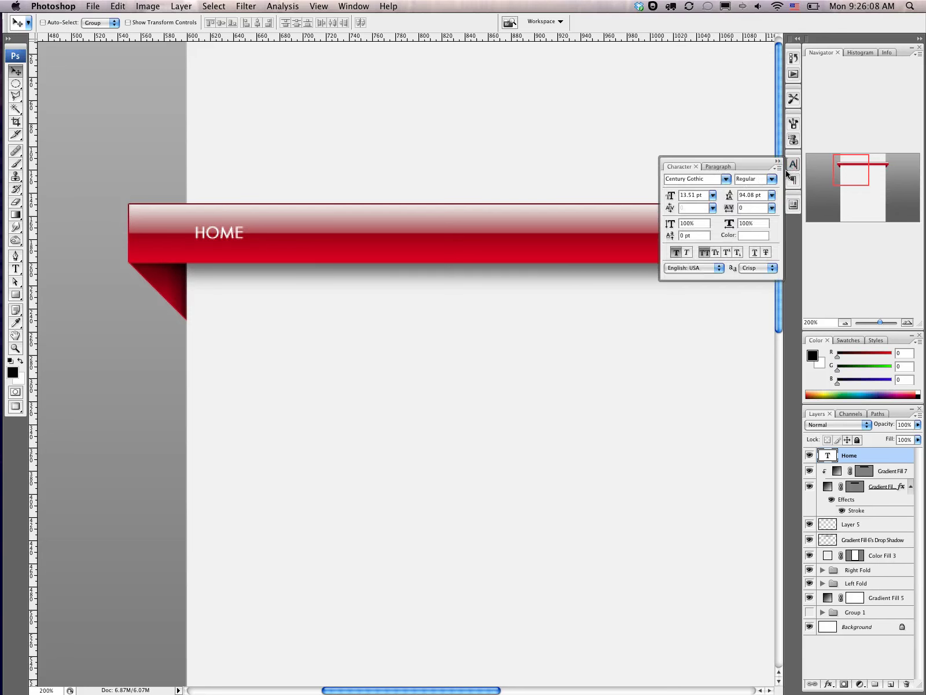
{"action": "left_click", "coordinate": [753, 182]}
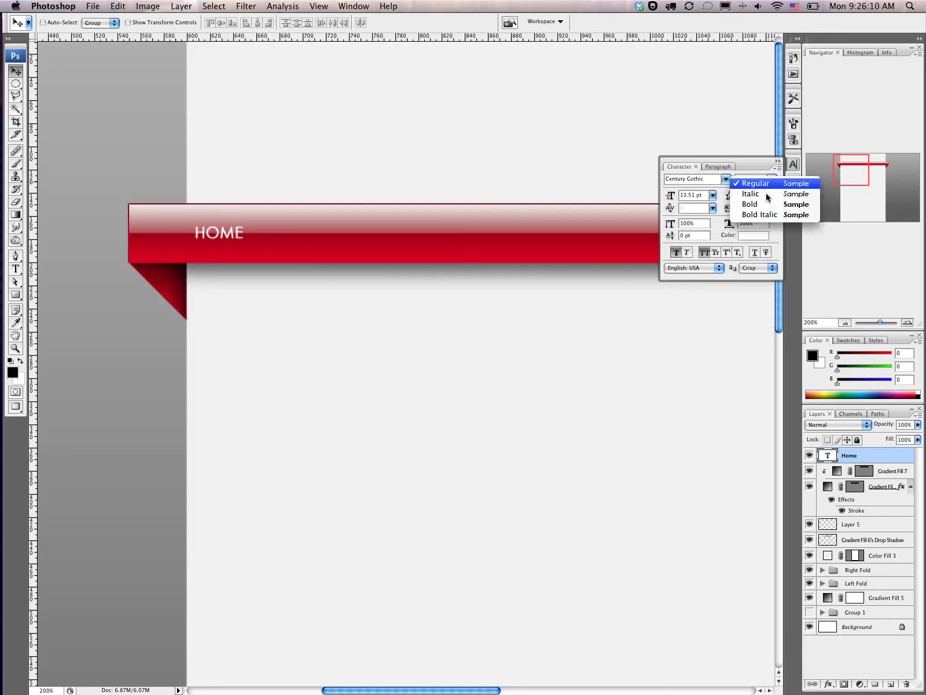
{"action": "left_click", "coordinate": [763, 199]}
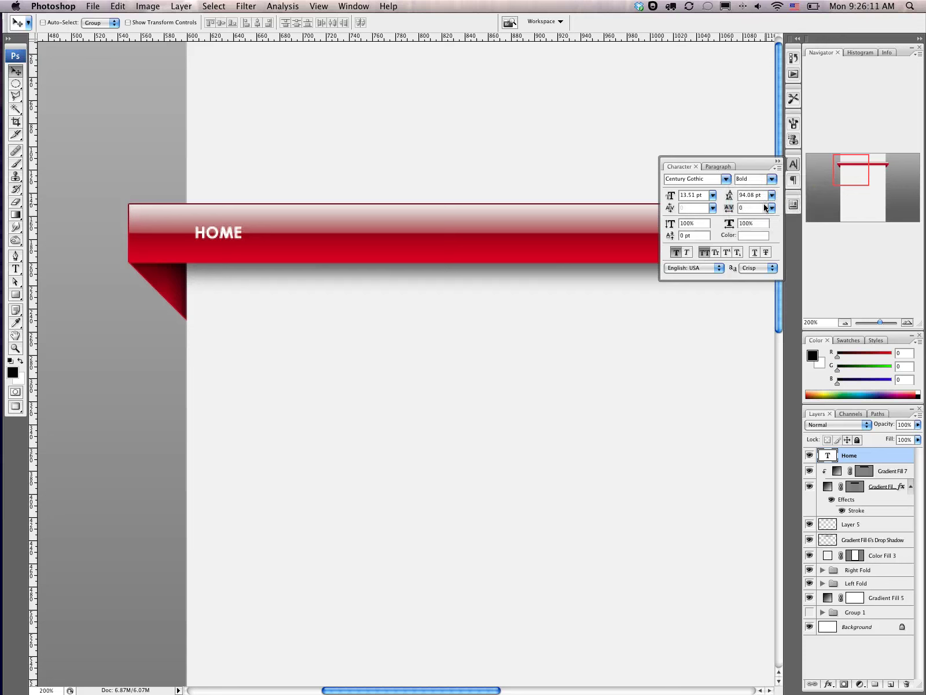
{"action": "left_click", "coordinate": [713, 195]}
{"action": "left_click", "coordinate": [706, 272]}
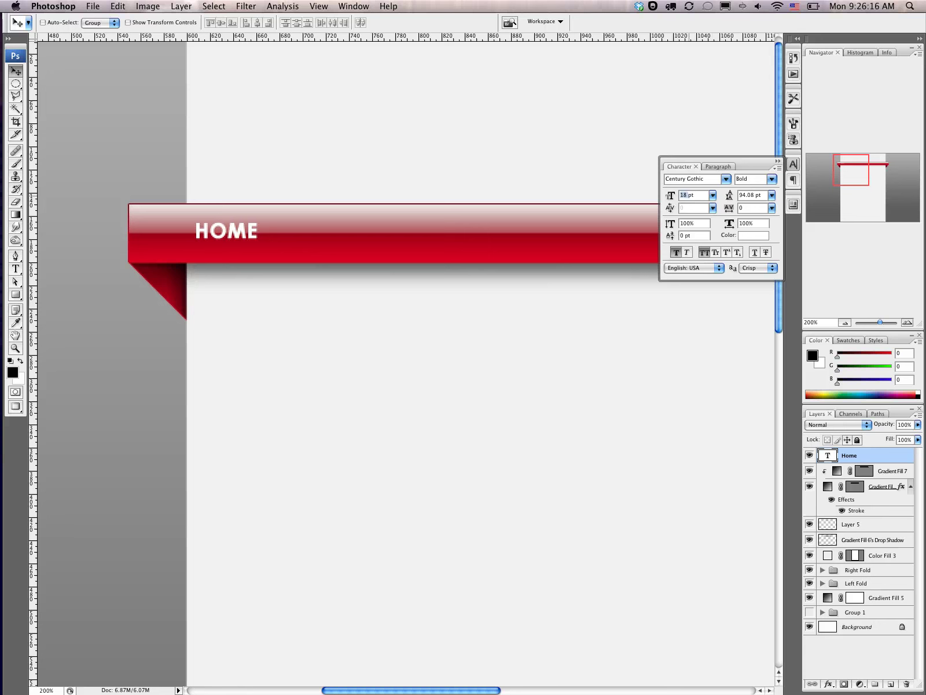
{"action": "type", "text": "20"}
{"action": "key", "text": "Return"}
{"action": "left_click_drag", "start_coordinate": [211, 231], "coordinate": [219, 233]}
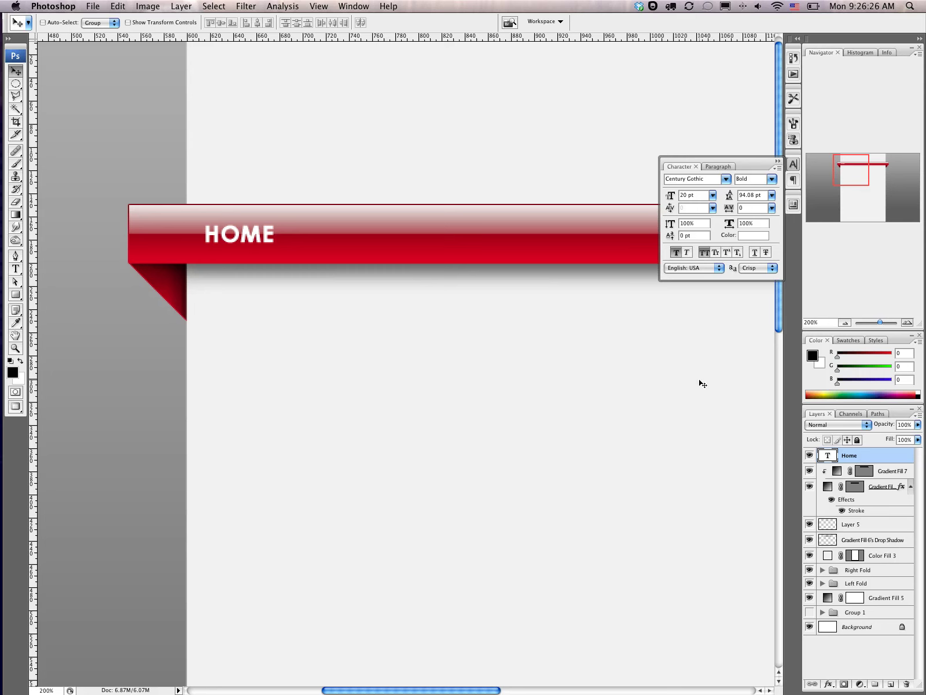
- Change the HOME text colour from white to dark red 4e0000
{"action": "left_click", "coordinate": [752, 235]}
{"action": "left_click", "coordinate": [746, 325]}
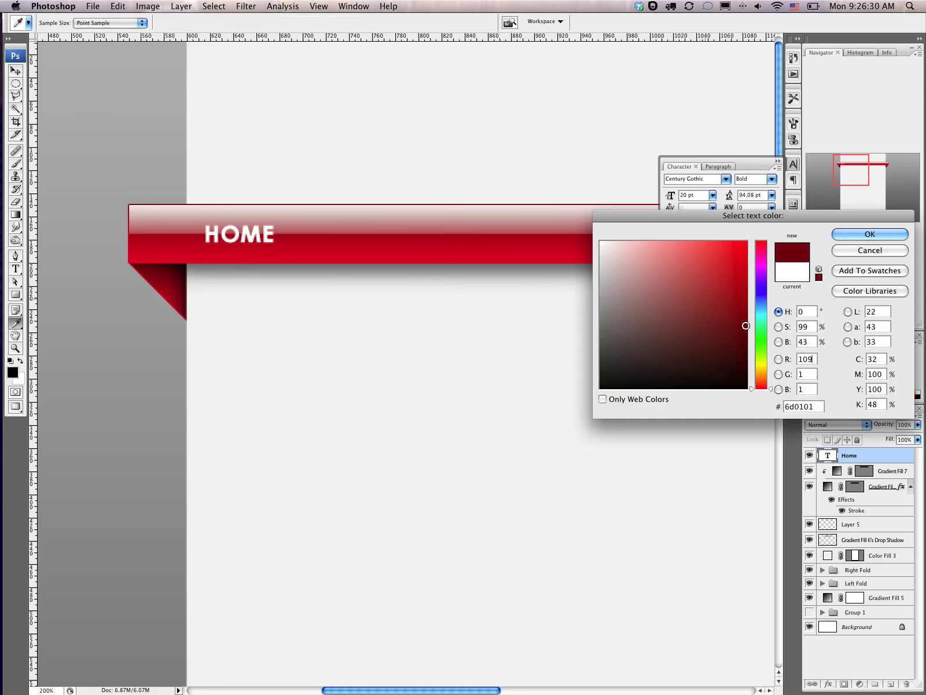
{"action": "left_click_drag", "start_coordinate": [745, 325], "coordinate": [746, 343]}
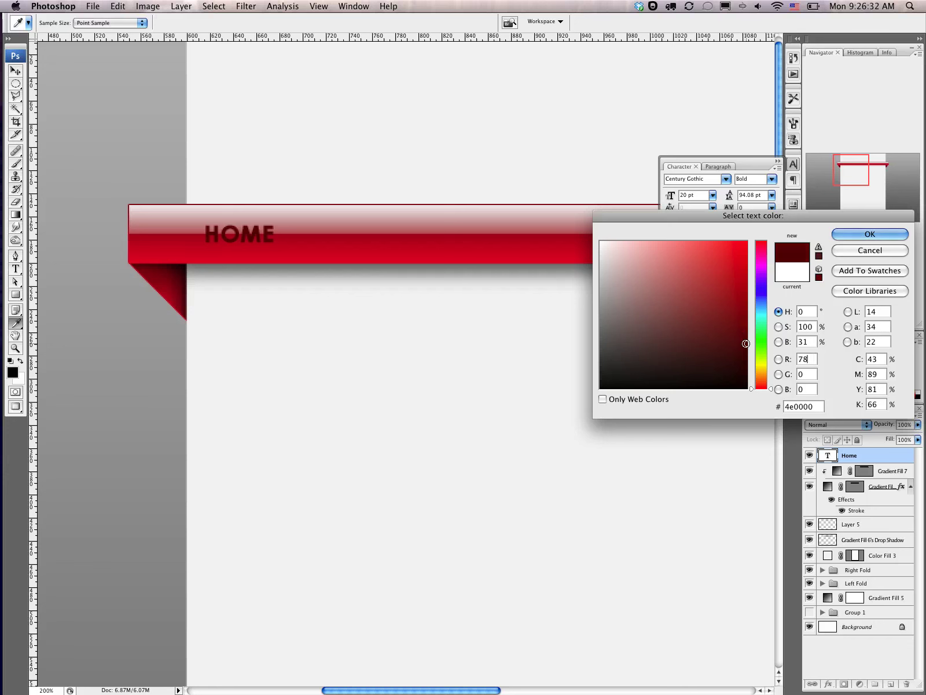
{"action": "left_click", "coordinate": [846, 234]}
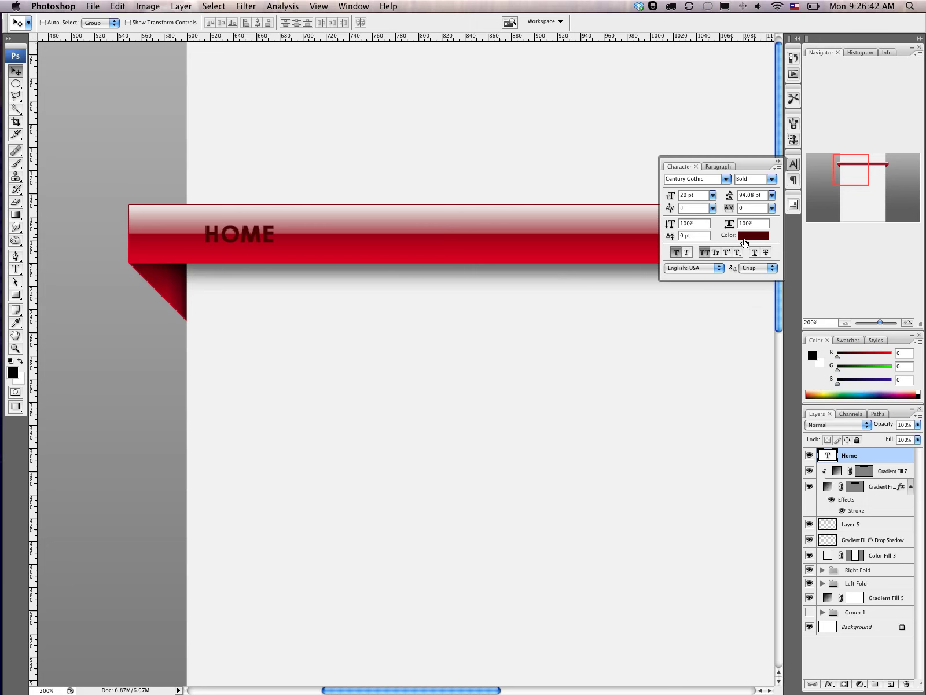
- Add a Normal-mode drop shadow to HOME at 100% opacity and 0 px size
{"action": "double_click", "coordinate": [873, 458]}
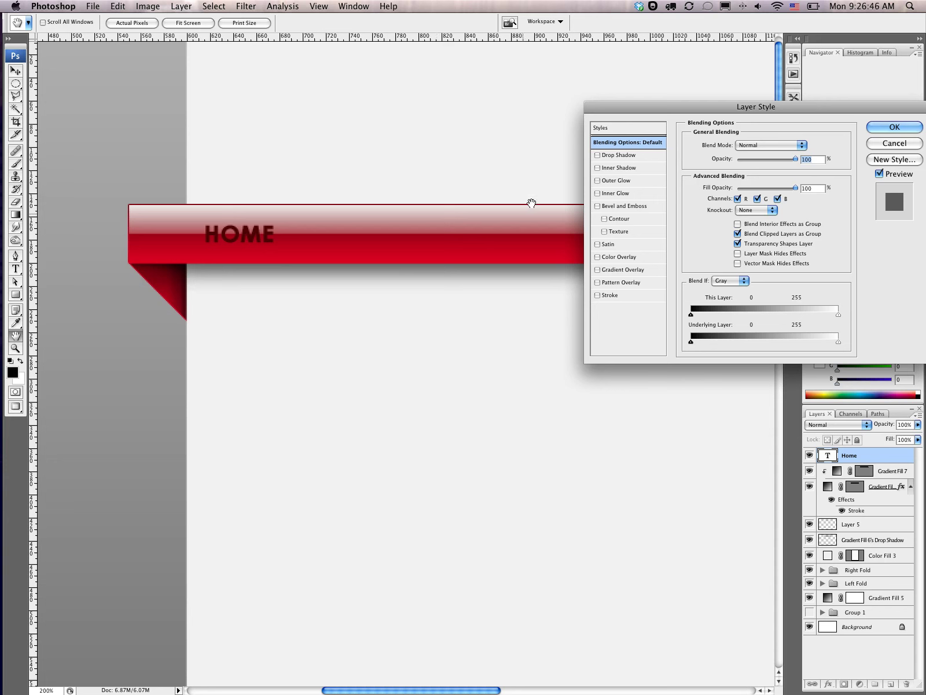
{"action": "left_click", "coordinate": [614, 156]}
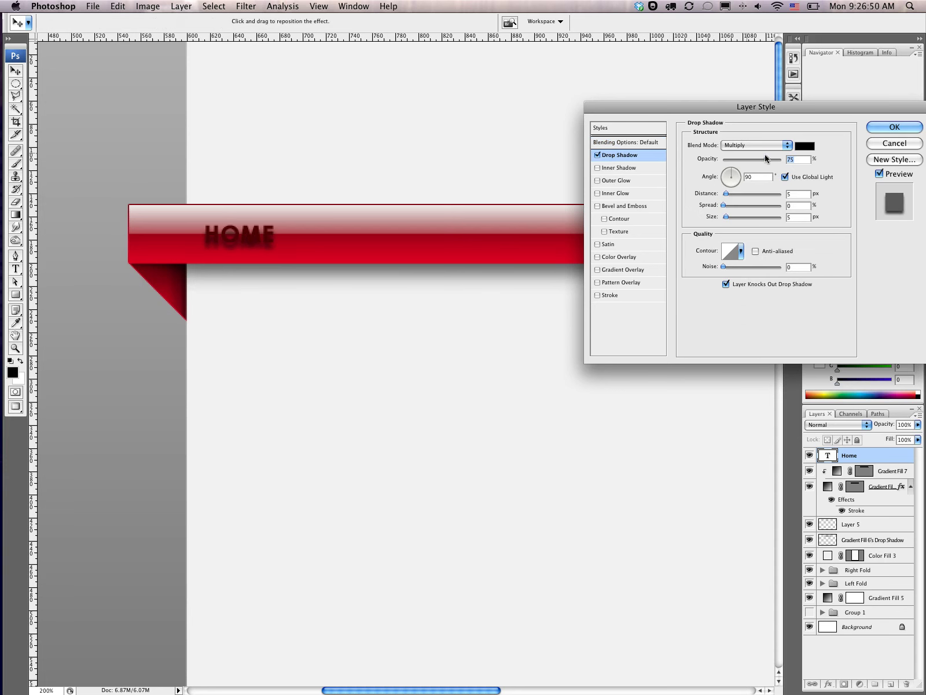
{"action": "left_click_drag", "start_coordinate": [766, 158], "coordinate": [782, 158]}
{"action": "left_click", "coordinate": [780, 148]}
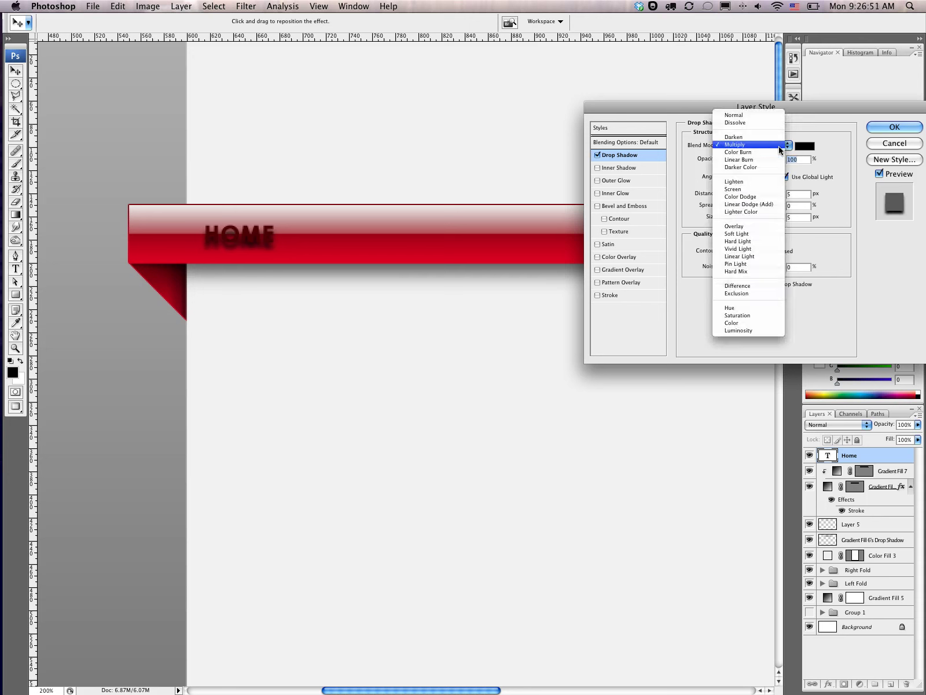
{"action": "left_click", "coordinate": [734, 115]}
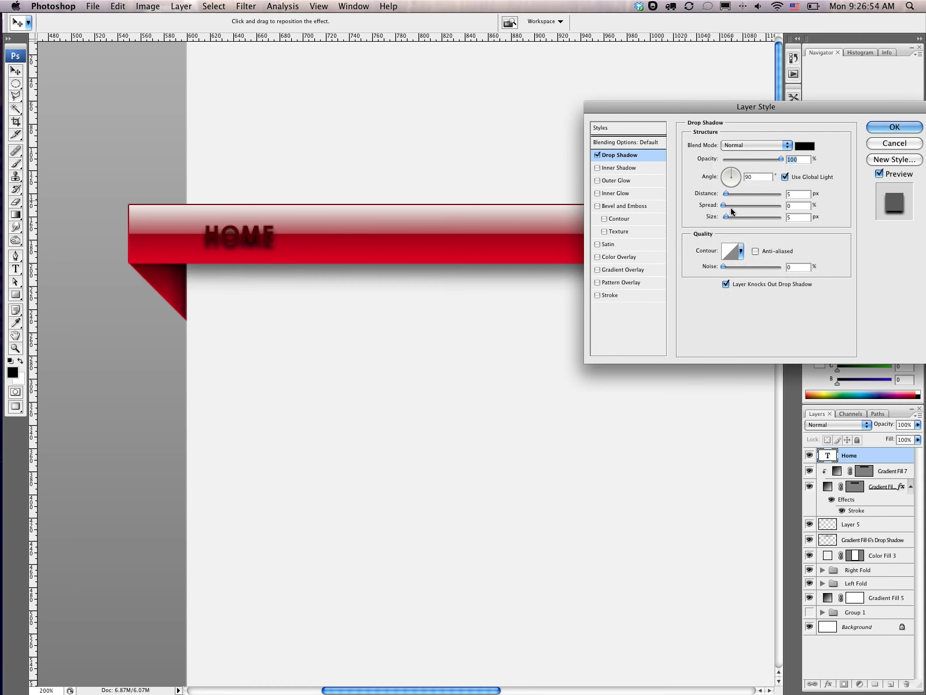
{"action": "left_click_drag", "start_coordinate": [726, 217], "coordinate": [718, 219]}
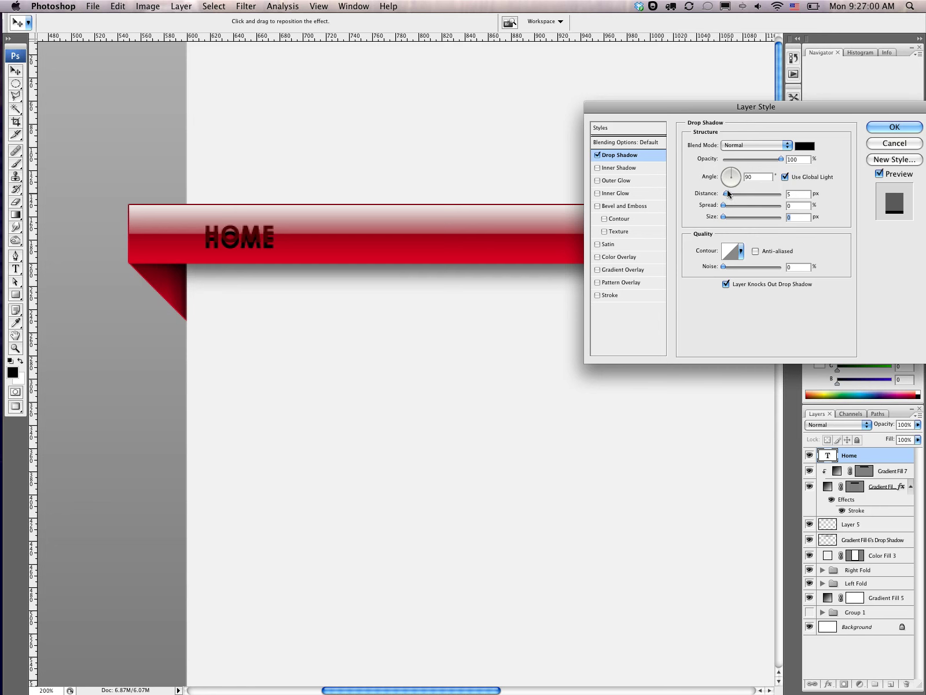
- Set the shadow colour to pink fb6a6a and distance to 1 px, then apply the style
{"action": "left_click", "coordinate": [804, 149]}
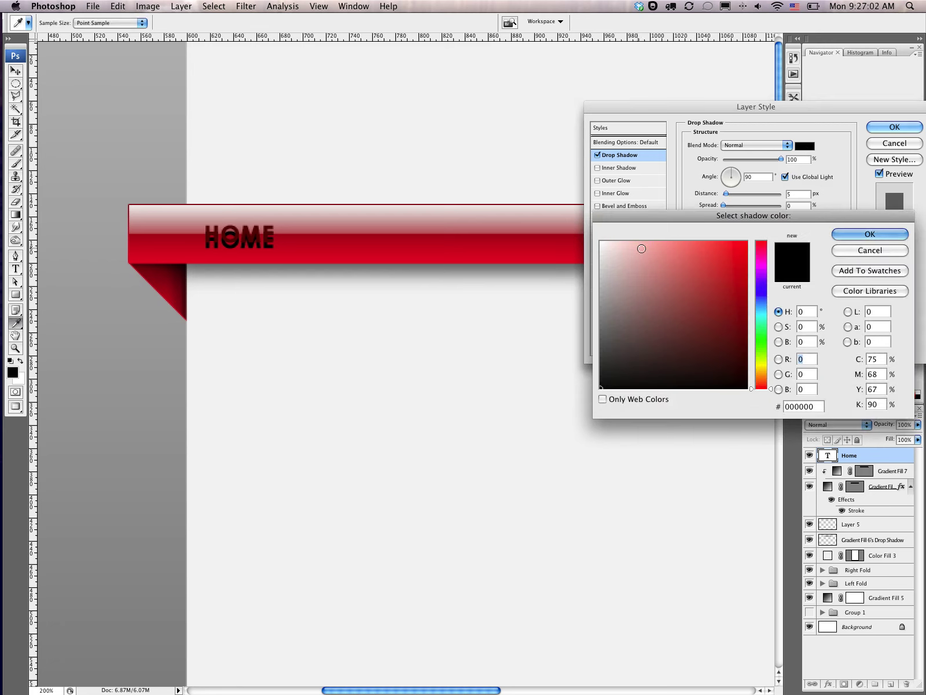
{"action": "left_click", "coordinate": [660, 242]}
{"action": "left_click_drag", "start_coordinate": [663, 244], "coordinate": [685, 243]}
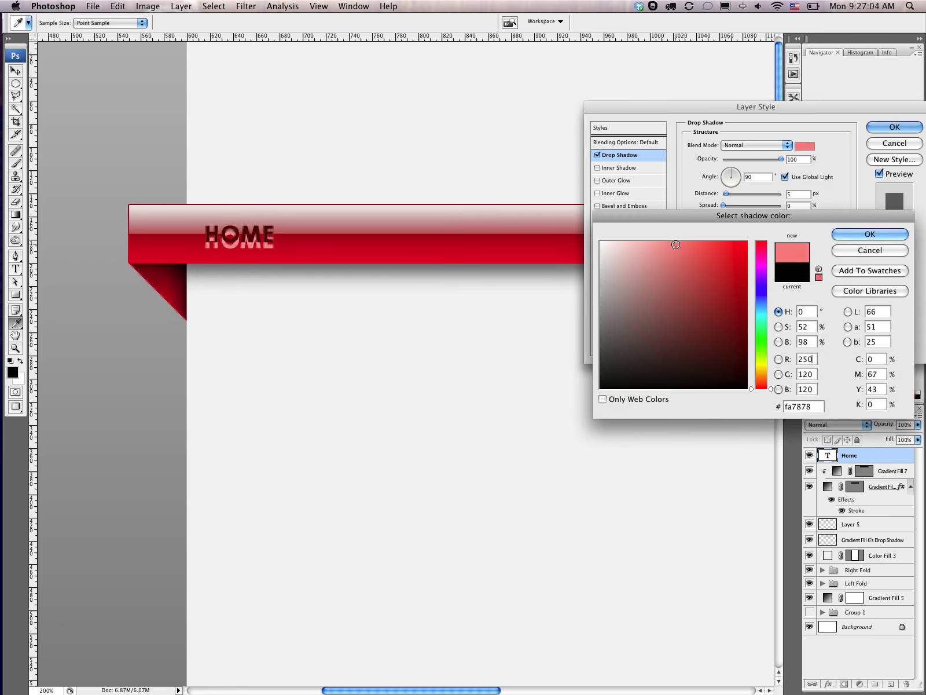
{"action": "left_click", "coordinate": [864, 233]}
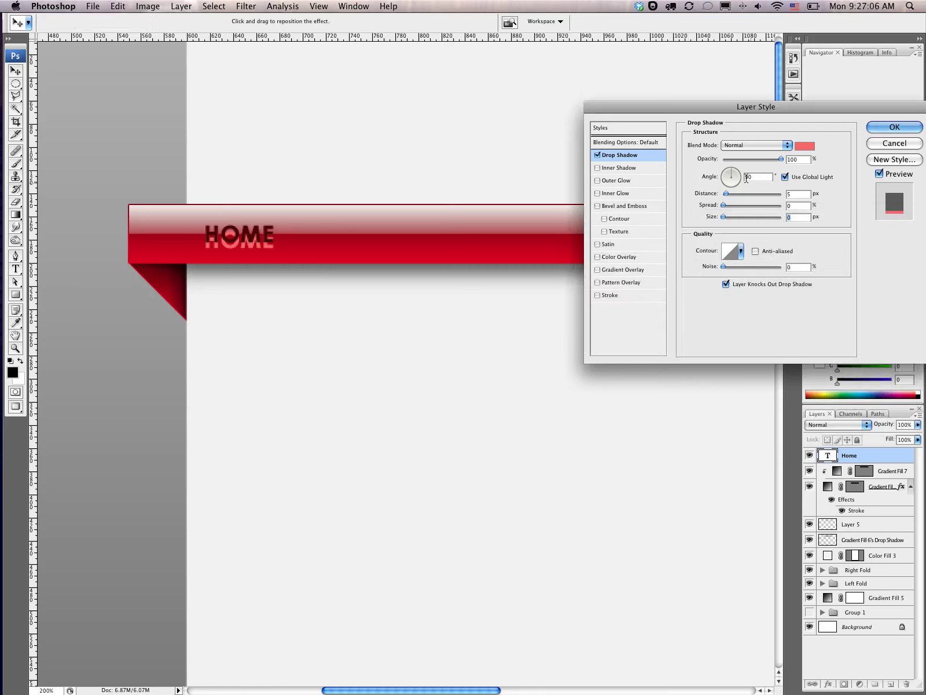
{"action": "left_click_drag", "start_coordinate": [725, 194], "coordinate": [723, 195]}
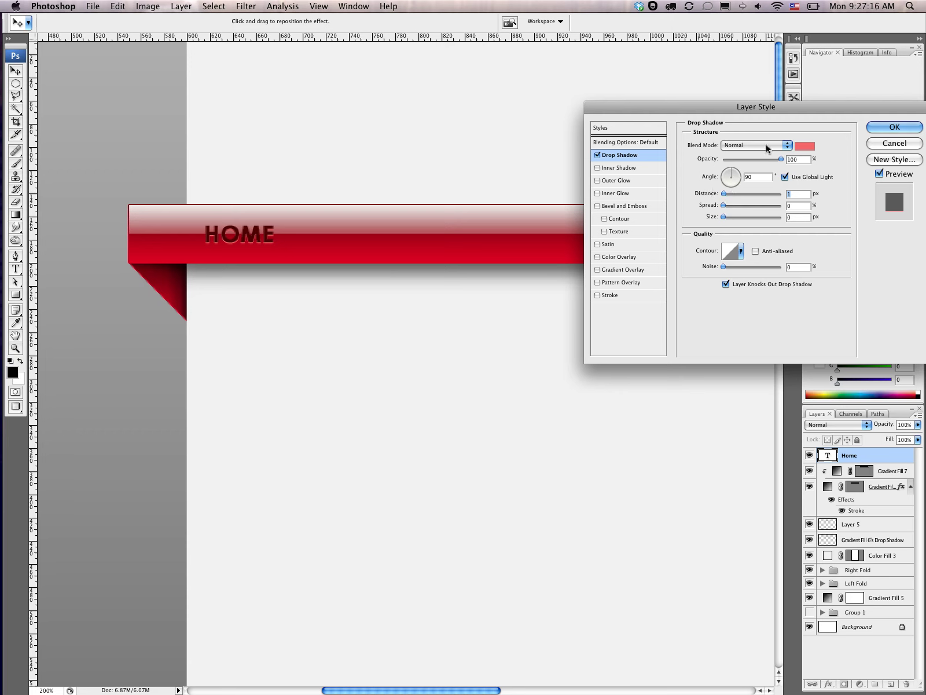
{"action": "left_click", "coordinate": [894, 127]}
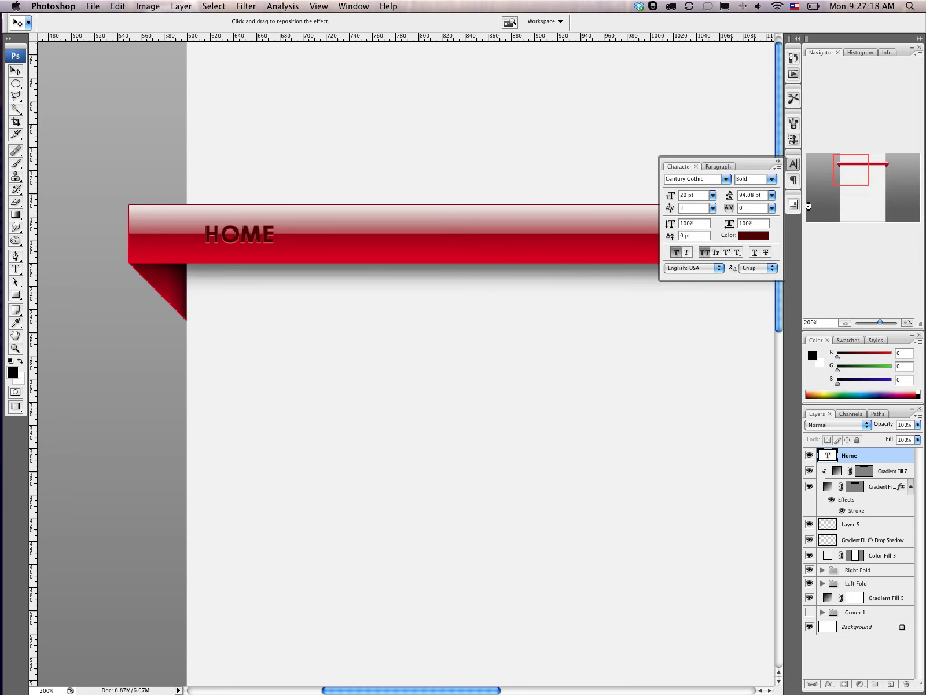
- Zoom in on the ribbon and marquee a one-pixel vertical strip just right of HOME
{"action": "key", "text": "super+minus"}
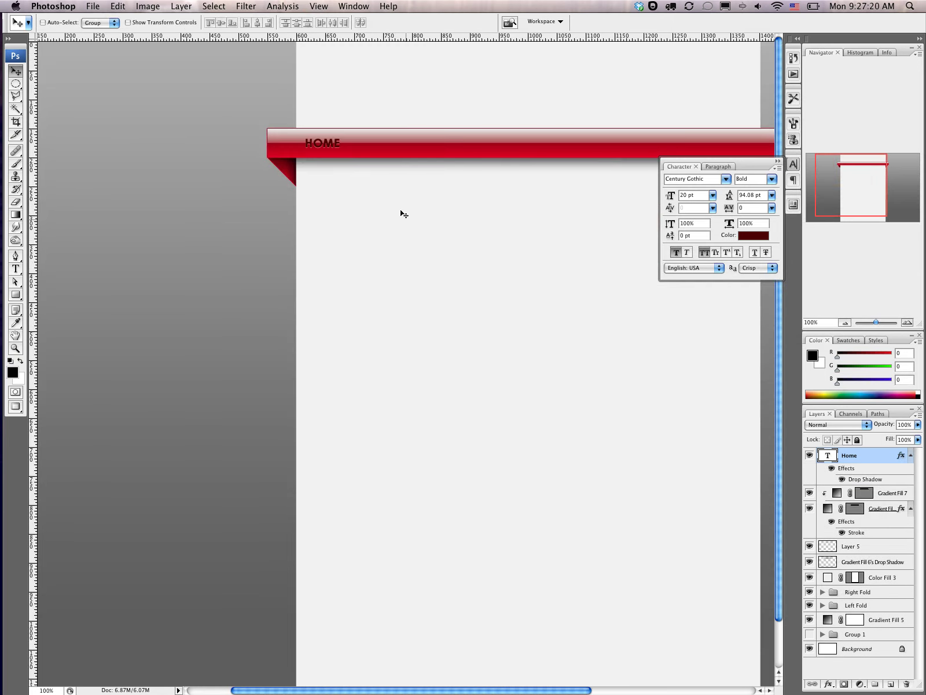
{"action": "left_click_drag", "start_coordinate": [422, 201], "coordinate": [343, 221]}
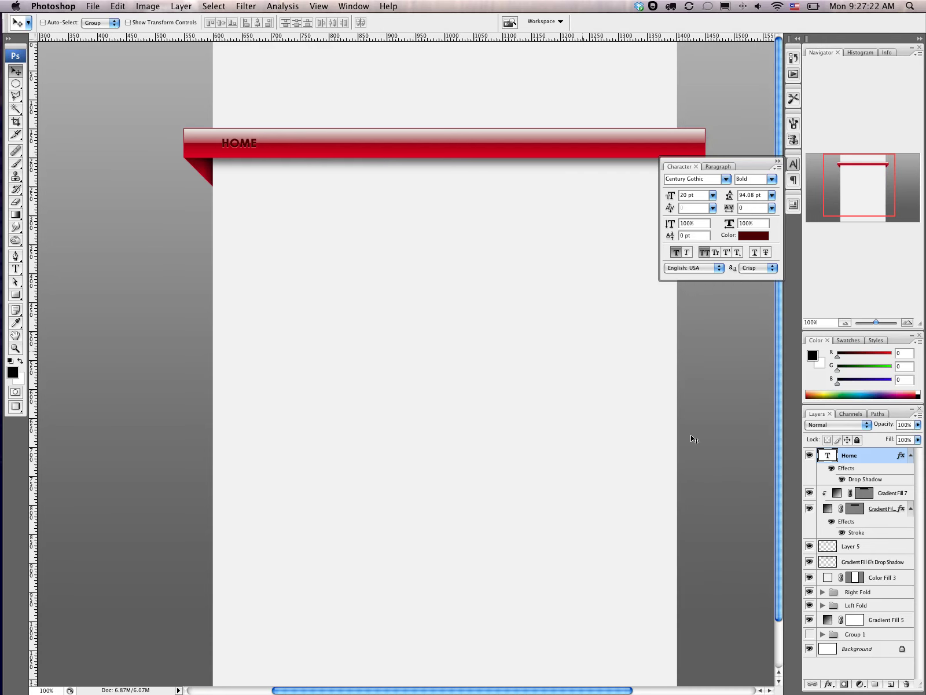
{"action": "key", "text": "super+plus"}
{"action": "key", "text": "super+plus"}
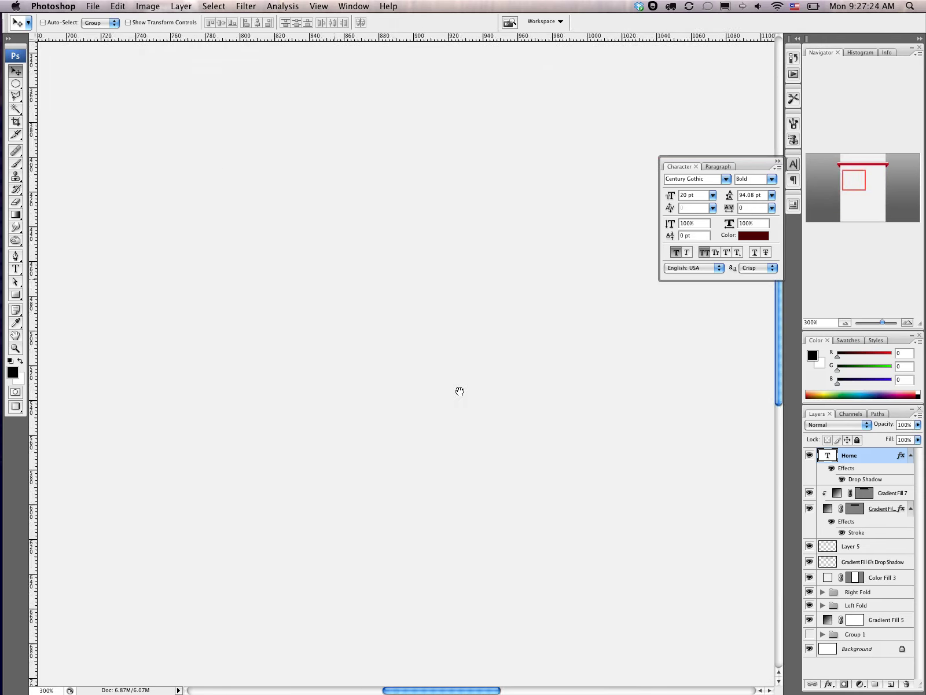
{"action": "scroll", "coordinate": [405, 359], "scroll_direction": "left", "scroll_amount": 10}
{"action": "left_click_drag", "start_coordinate": [370, 333], "coordinate": [302, 381]}
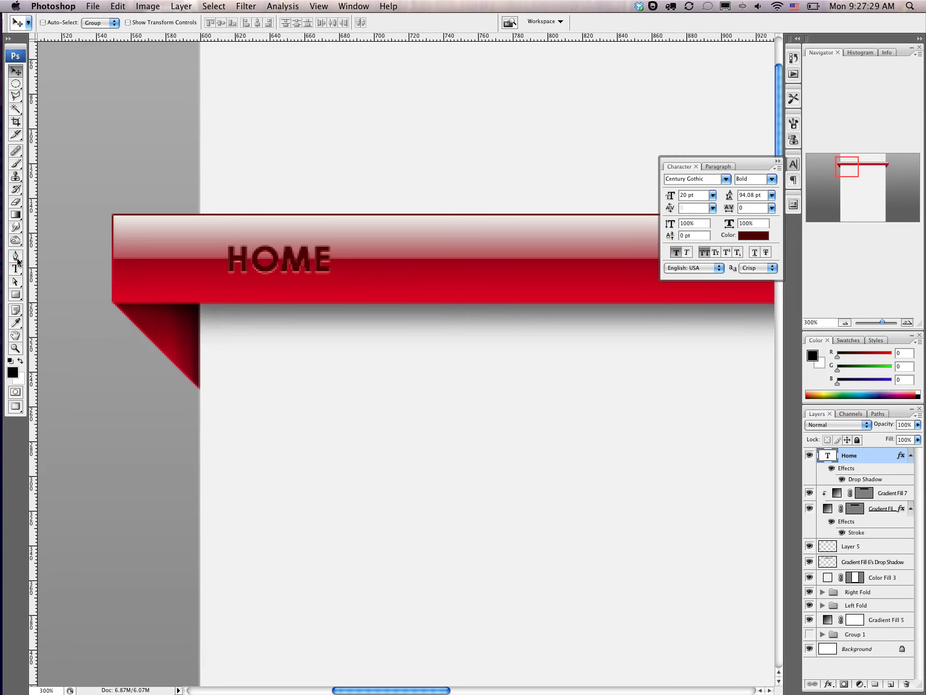
{"action": "left_click", "coordinate": [15, 84]}
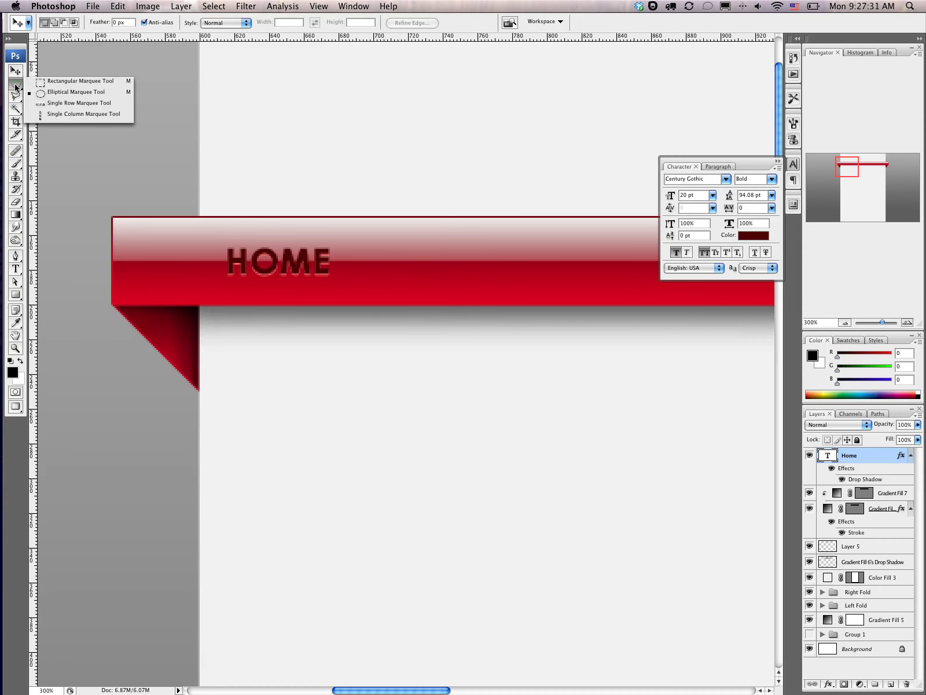
{"action": "left_click", "coordinate": [76, 81]}
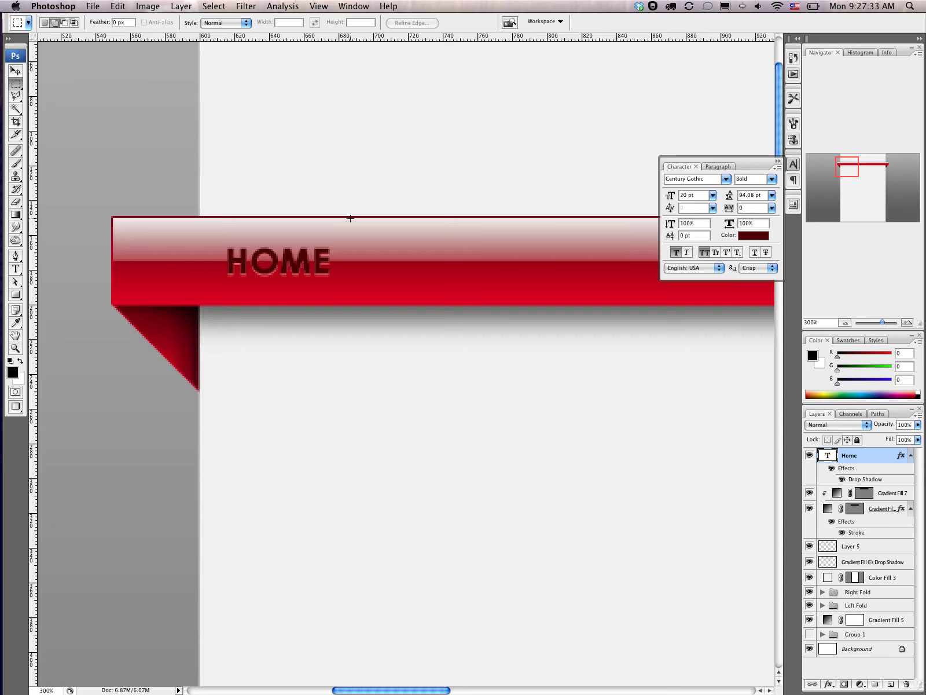
{"action": "left_click_drag", "start_coordinate": [348, 267], "coordinate": [349, 305]}
{"action": "left_click_drag", "start_coordinate": [349, 305], "coordinate": [349, 306]}
{"action": "left_click", "coordinate": [860, 684]}
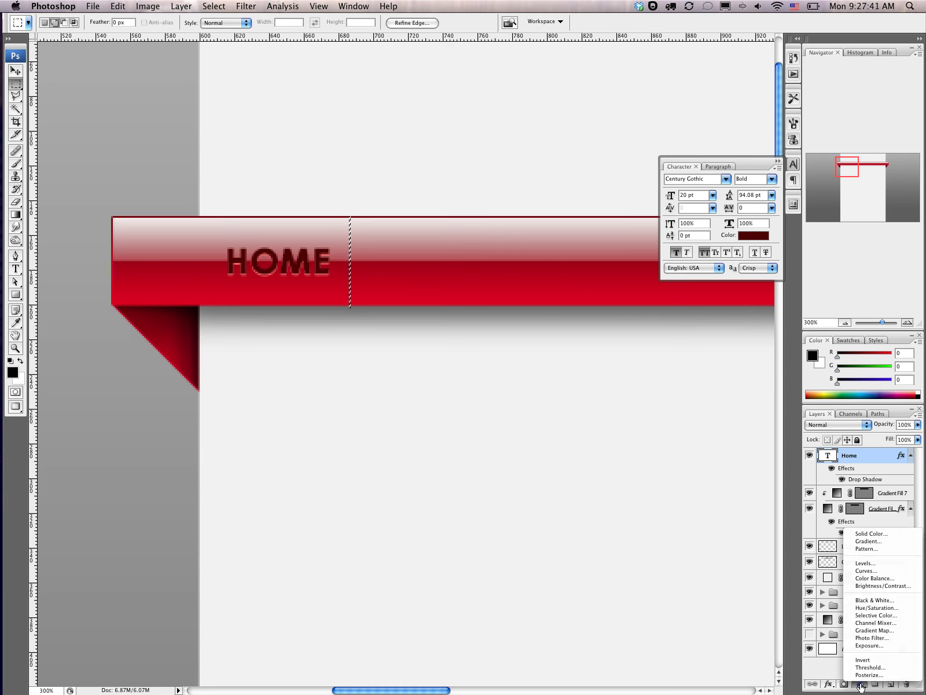
- Fill the strip with a radial gradient fill layer at 92% scale
{"action": "left_click", "coordinate": [867, 553]}
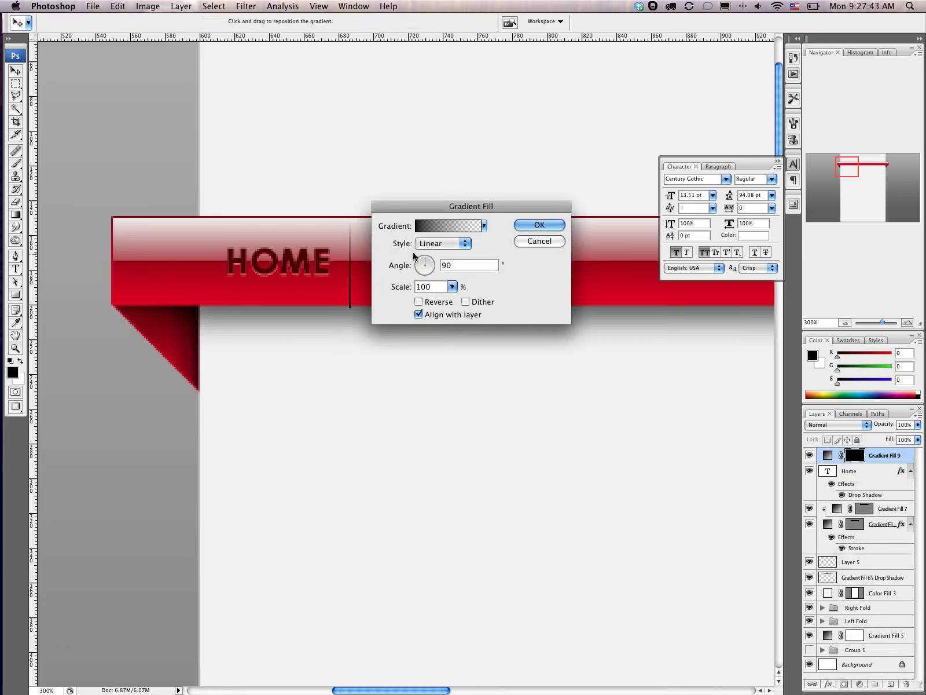
{"action": "left_click", "coordinate": [428, 243]}
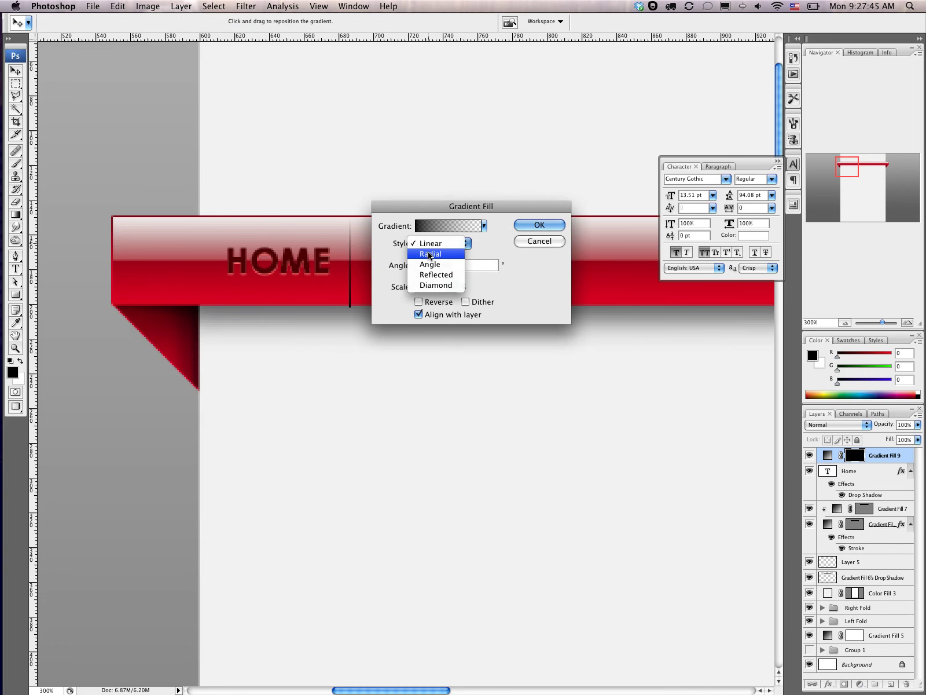
{"action": "left_click", "coordinate": [430, 255]}
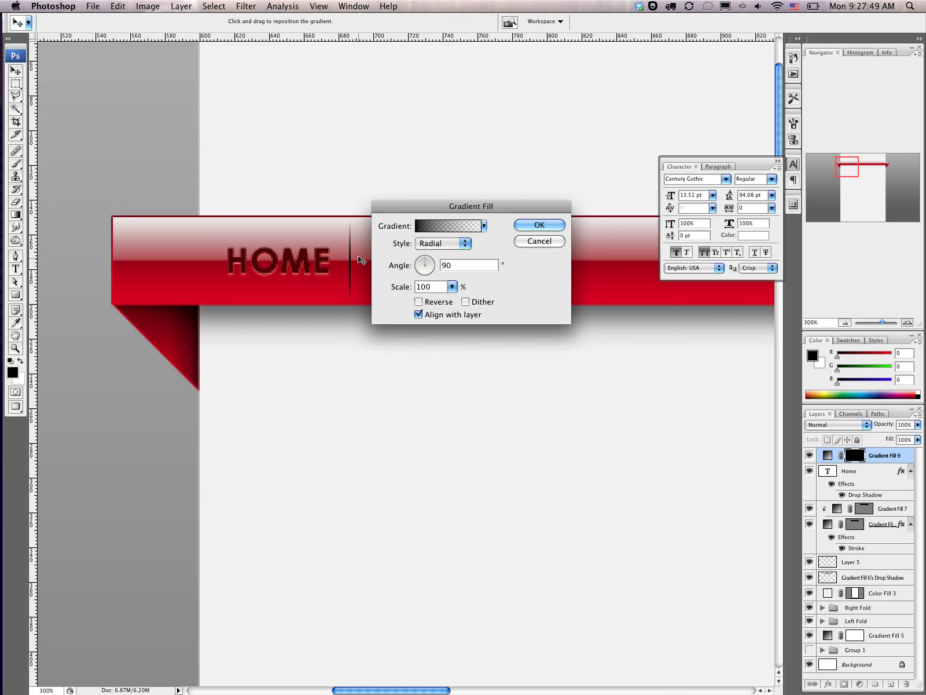
{"action": "left_click", "coordinate": [455, 287]}
{"action": "left_click_drag", "start_coordinate": [456, 289], "coordinate": [451, 300]}
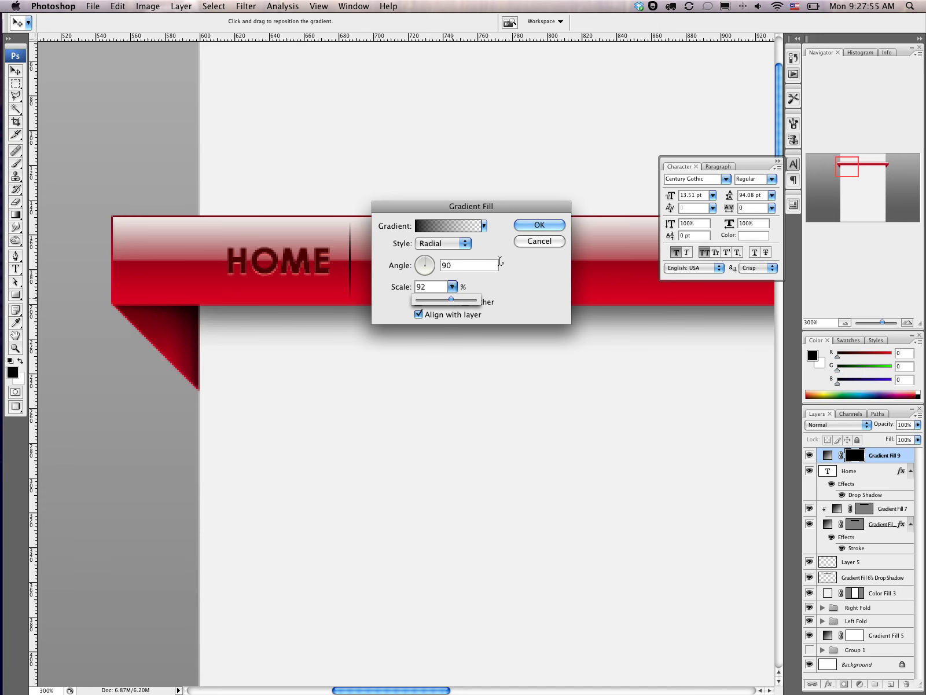
{"action": "left_click", "coordinate": [529, 240]}
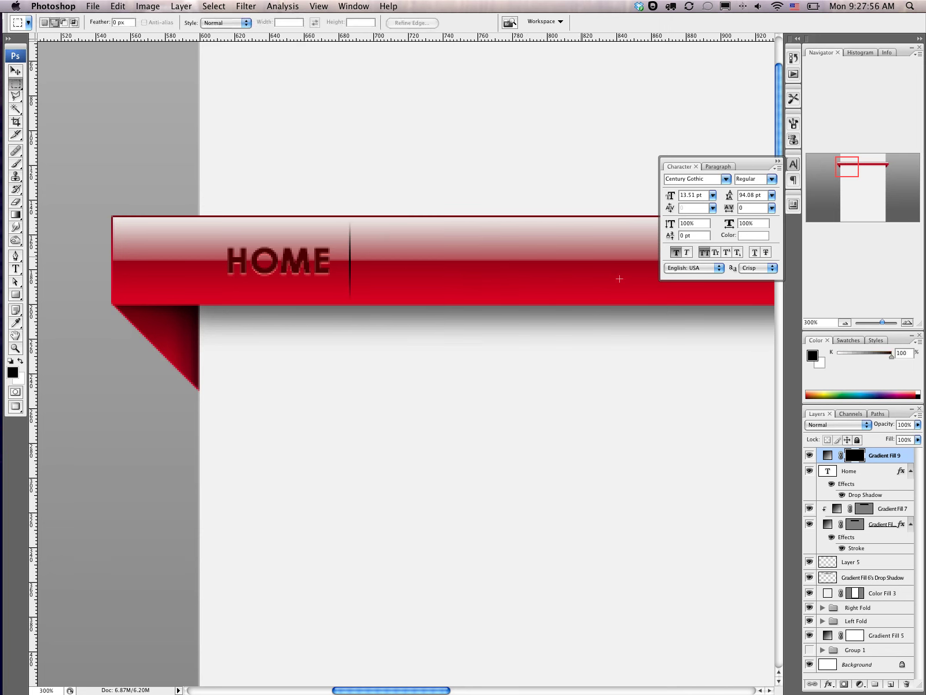
- Edit the gradient's left stop to dark red #4e0000 fading to transparent, and apply it
{"action": "double_click", "coordinate": [828, 455]}
{"action": "left_click", "coordinate": [448, 226]}
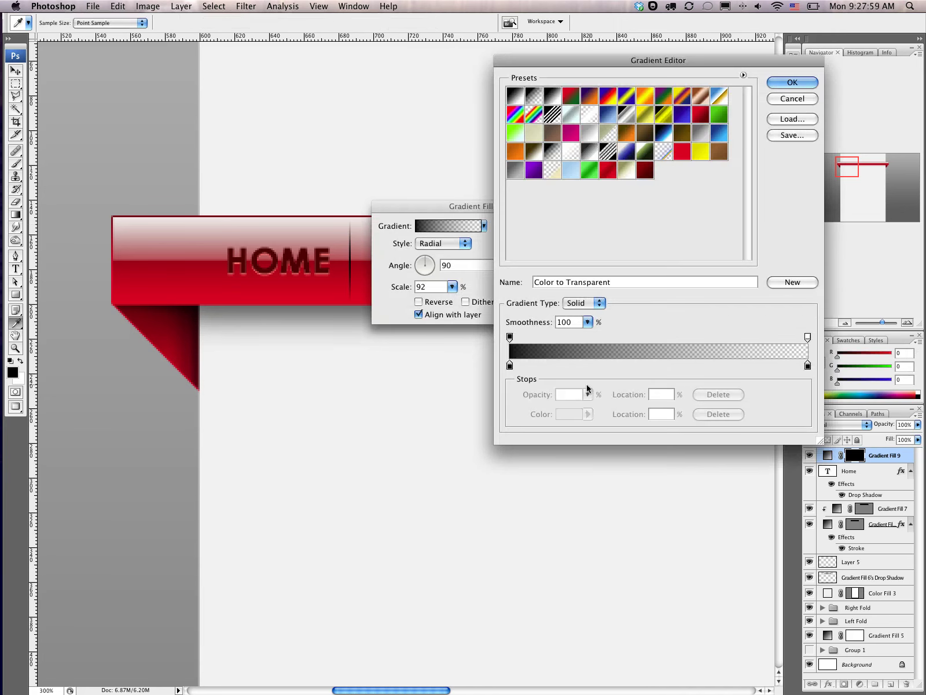
{"action": "left_click", "coordinate": [509, 365]}
{"action": "left_click", "coordinate": [565, 414]}
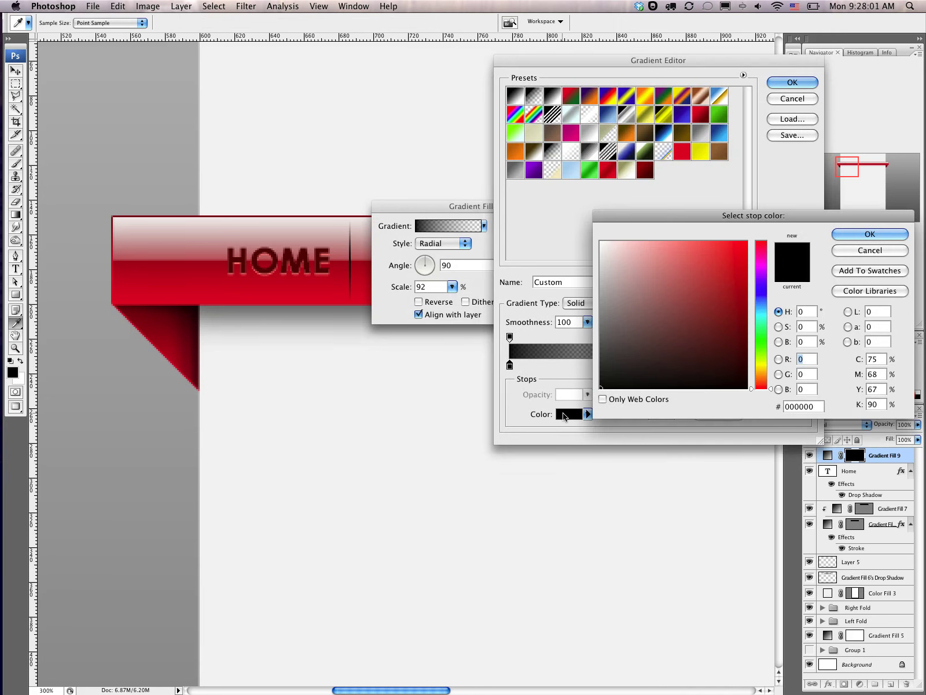
{"action": "type", "text": "78"}
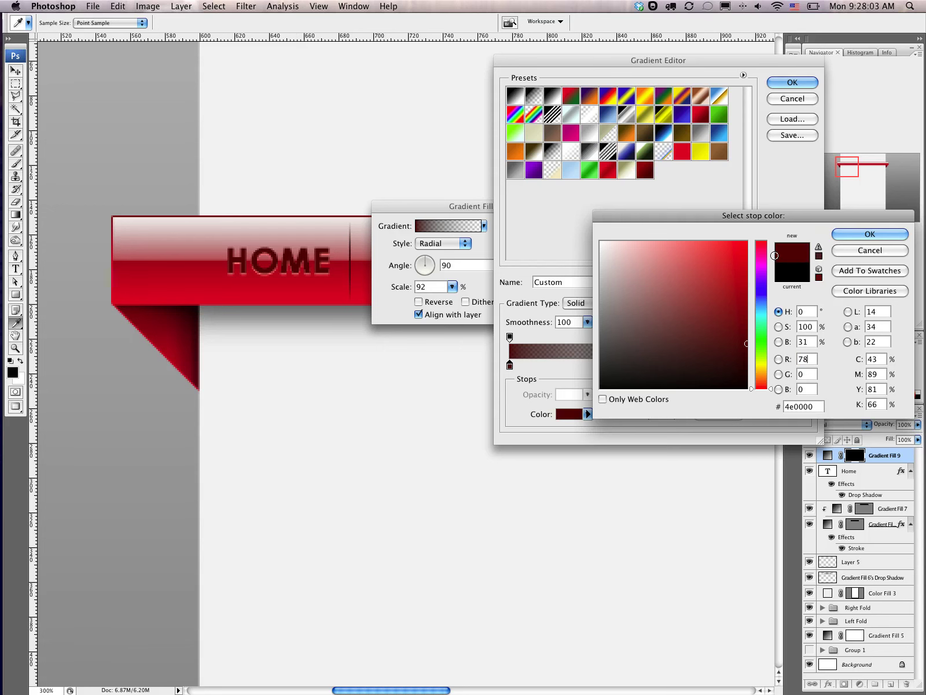
{"action": "left_click", "coordinate": [868, 235]}
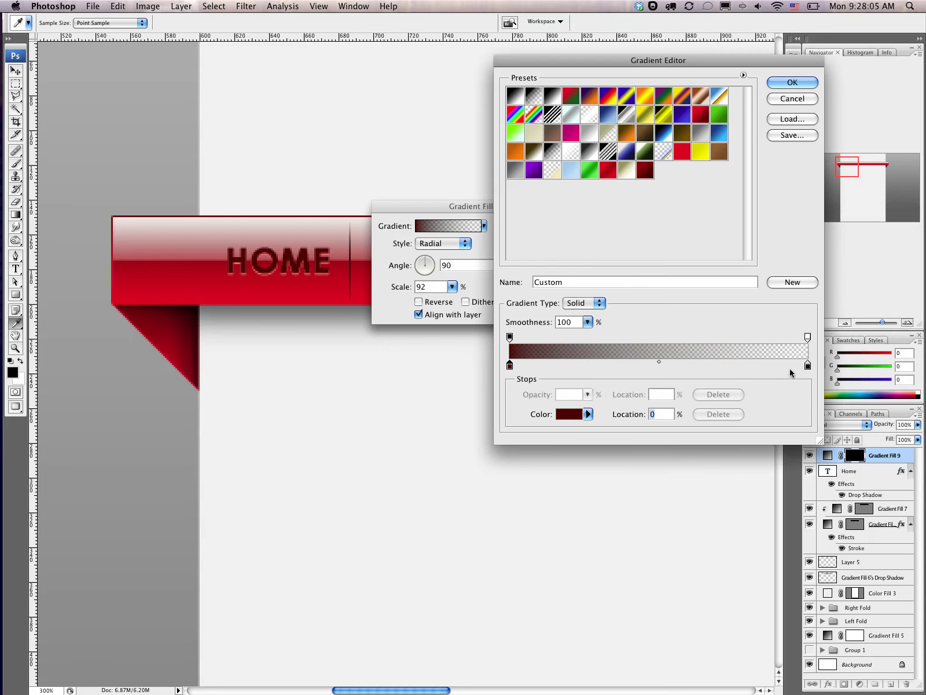
{"action": "mouse_move", "coordinate": [807, 365]}
{"action": "left_mouse_down"}
{"action": "mouse_move", "coordinate": [795, 365]}
{"action": "mouse_move", "coordinate": [810, 368]}
{"action": "left_mouse_up"}
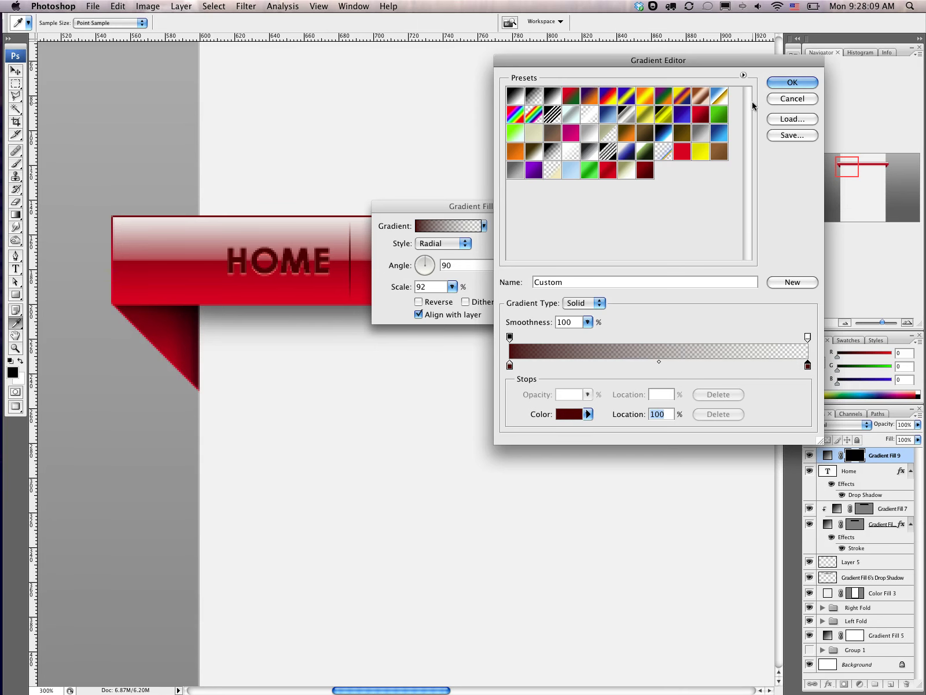
{"action": "left_click", "coordinate": [791, 83]}
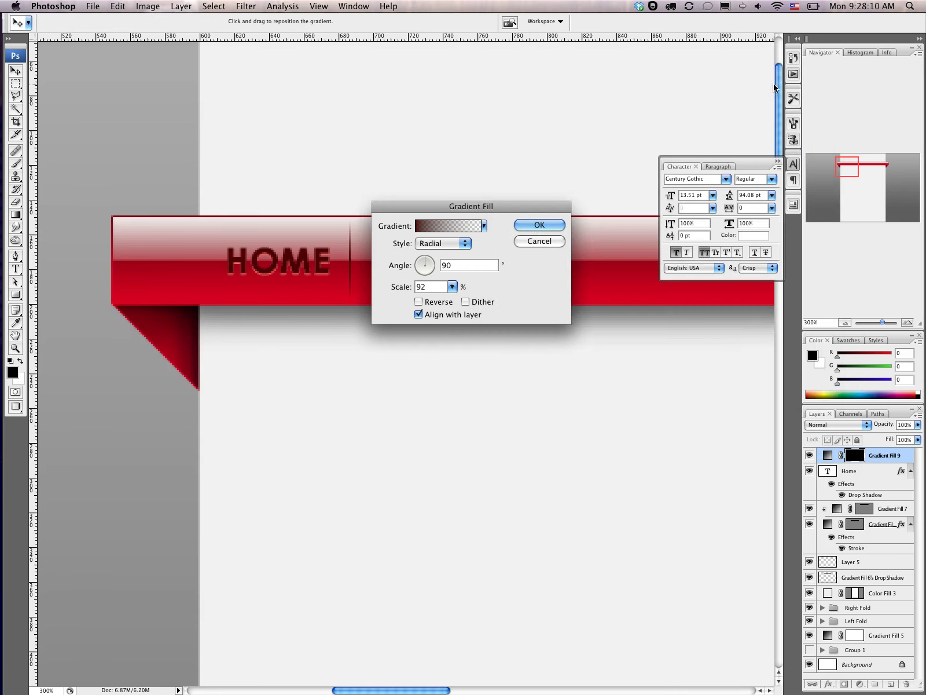
{"action": "left_click", "coordinate": [536, 226]}
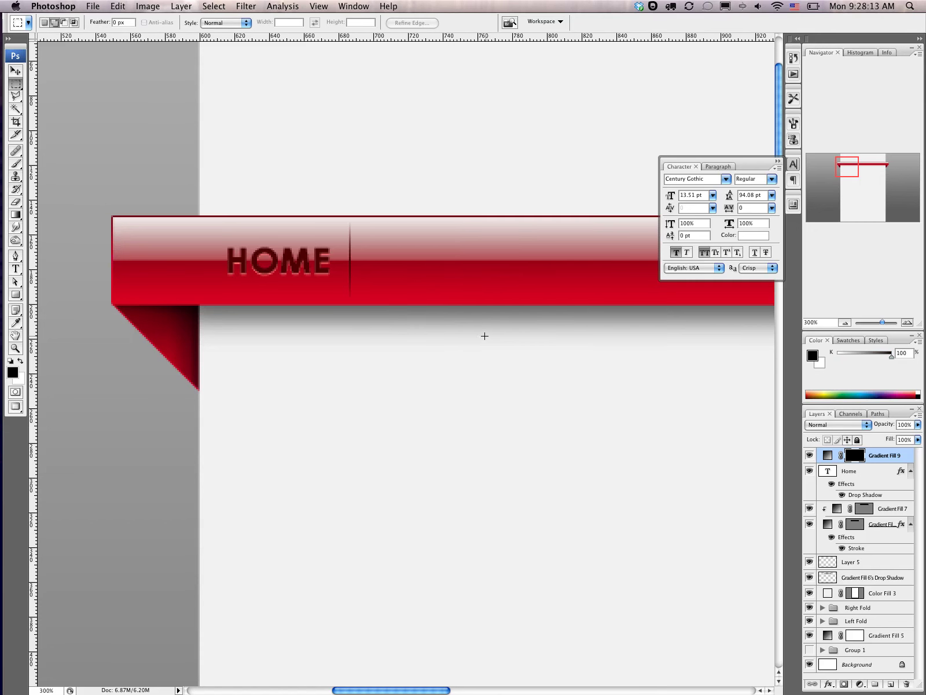
- Nudge the divider line slightly right and duplicate it
{"action": "key", "text": "v"}
{"action": "key", "text": "Right"}
{"action": "key", "text": "Right"}
{"action": "key", "text": "Right"}
{"action": "key", "text": "Right"}
{"action": "key", "text": "Right"}
{"action": "key", "text": "Right"}
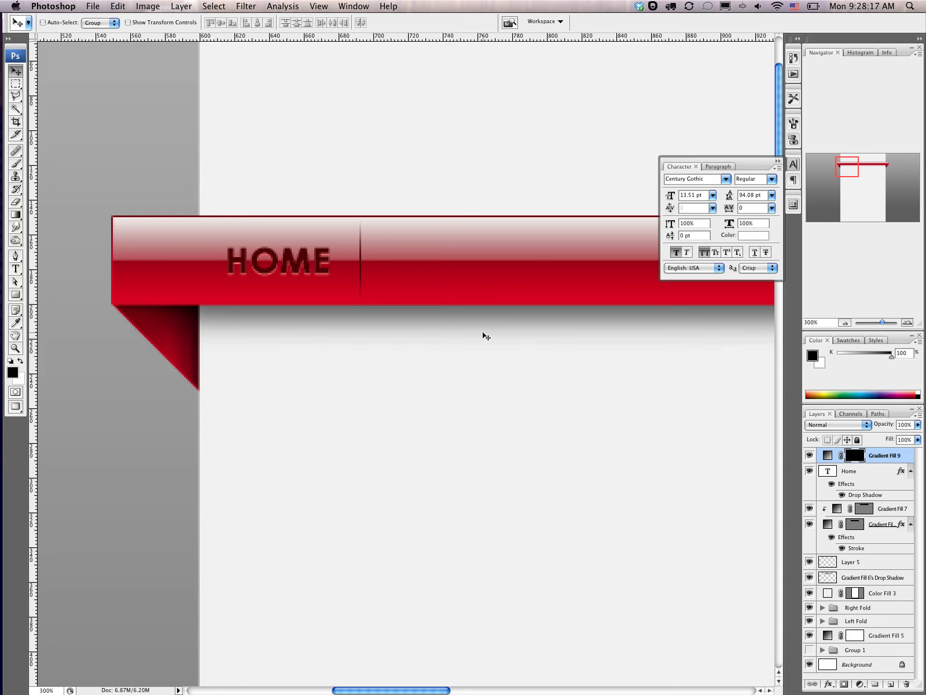
{"action": "key", "text": "alt+Right"}
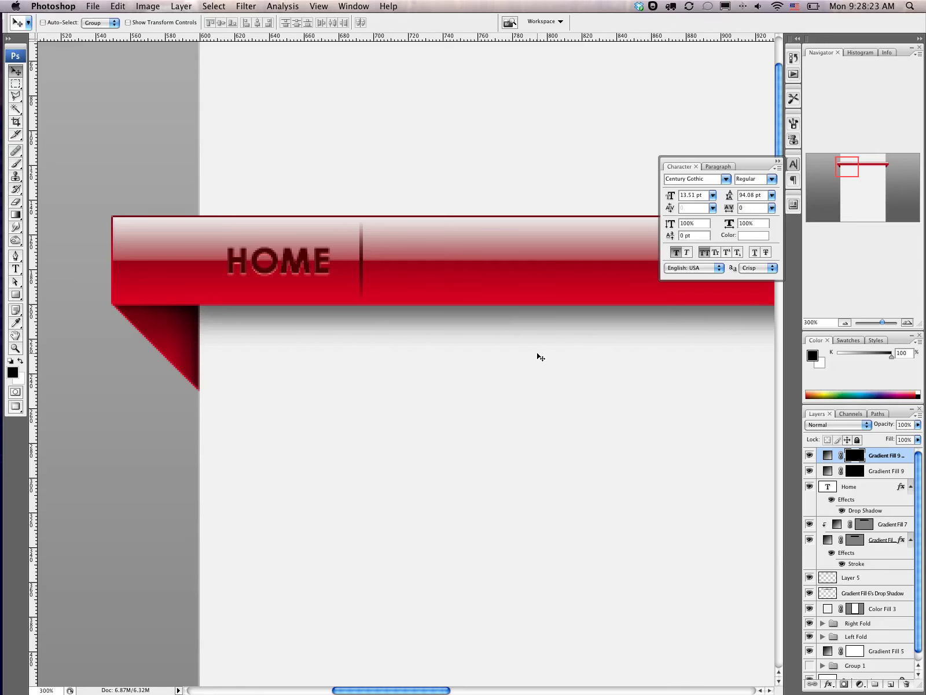
- Recolour the copy's gradient to light red ff6363 fading to transparent at 81%
{"action": "double_click", "coordinate": [827, 455]}
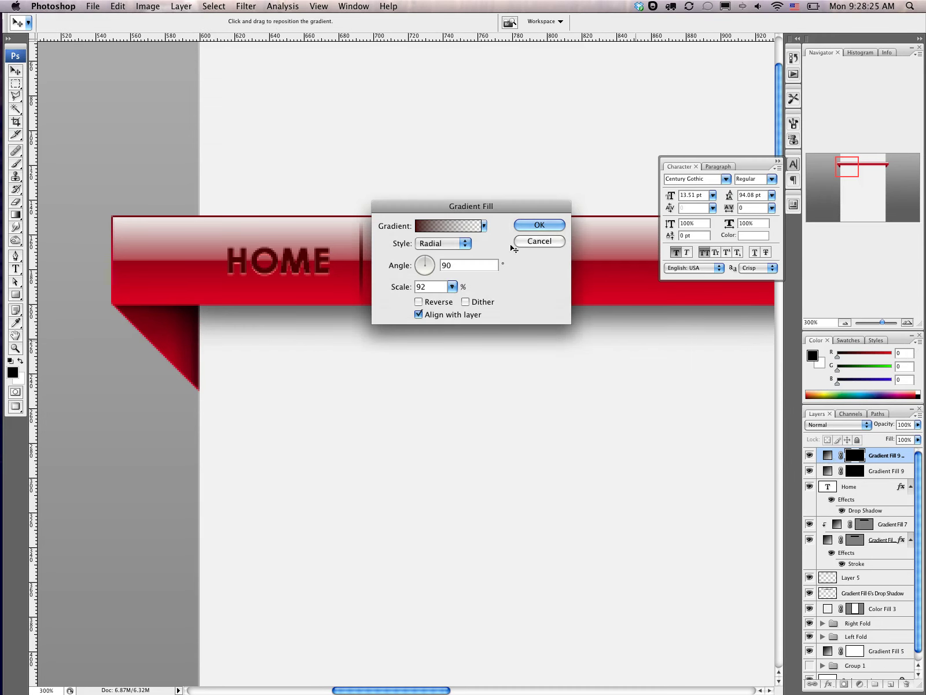
{"action": "left_click", "coordinate": [431, 227]}
{"action": "left_click", "coordinate": [509, 366]}
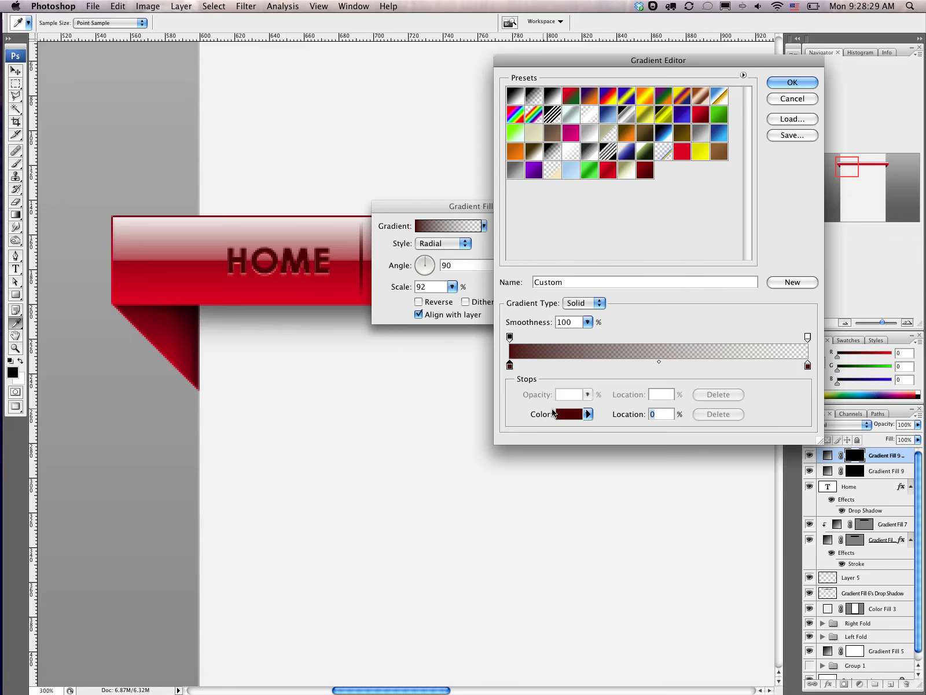
{"action": "left_click", "coordinate": [557, 413]}
{"action": "left_click", "coordinate": [689, 240]}
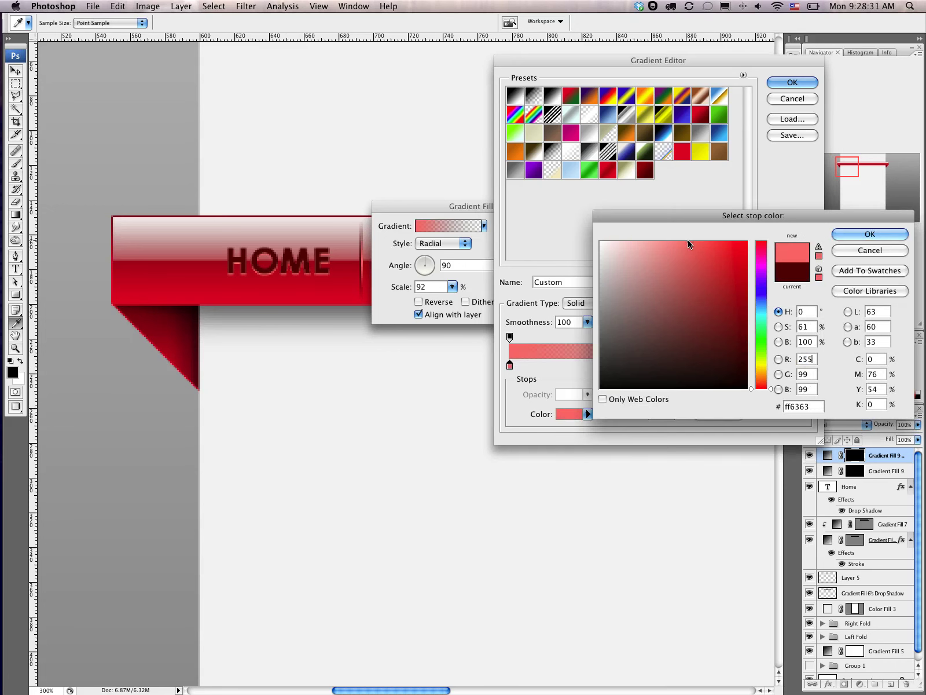
{"action": "left_click", "coordinate": [870, 234]}
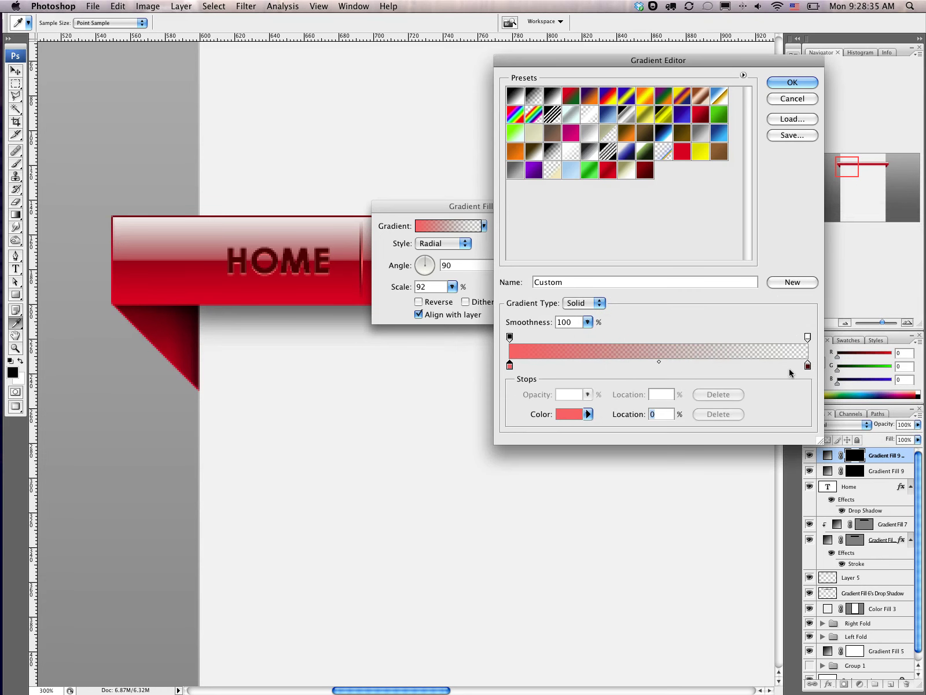
{"action": "mouse_move", "coordinate": [808, 365]}
{"action": "left_mouse_down"}
{"action": "mouse_move", "coordinate": [812, 396]}
{"action": "mouse_move", "coordinate": [794, 337]}
{"action": "mouse_move", "coordinate": [759, 338]}
{"action": "left_mouse_up"}
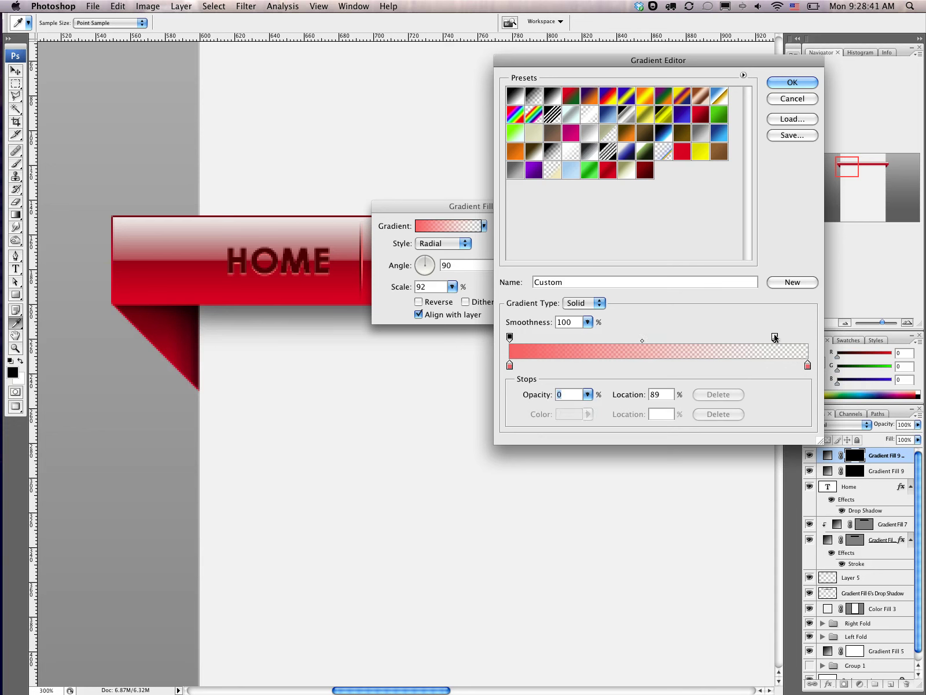
{"action": "left_click_drag", "start_coordinate": [759, 338], "coordinate": [749, 337]}
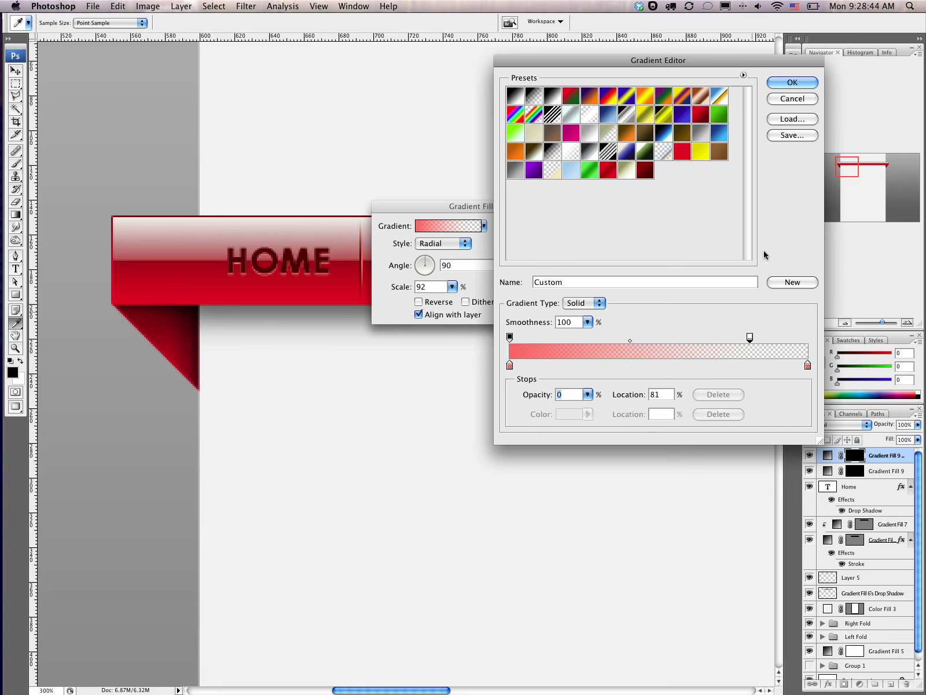
{"action": "left_click", "coordinate": [786, 87]}
{"action": "left_click", "coordinate": [525, 227]}
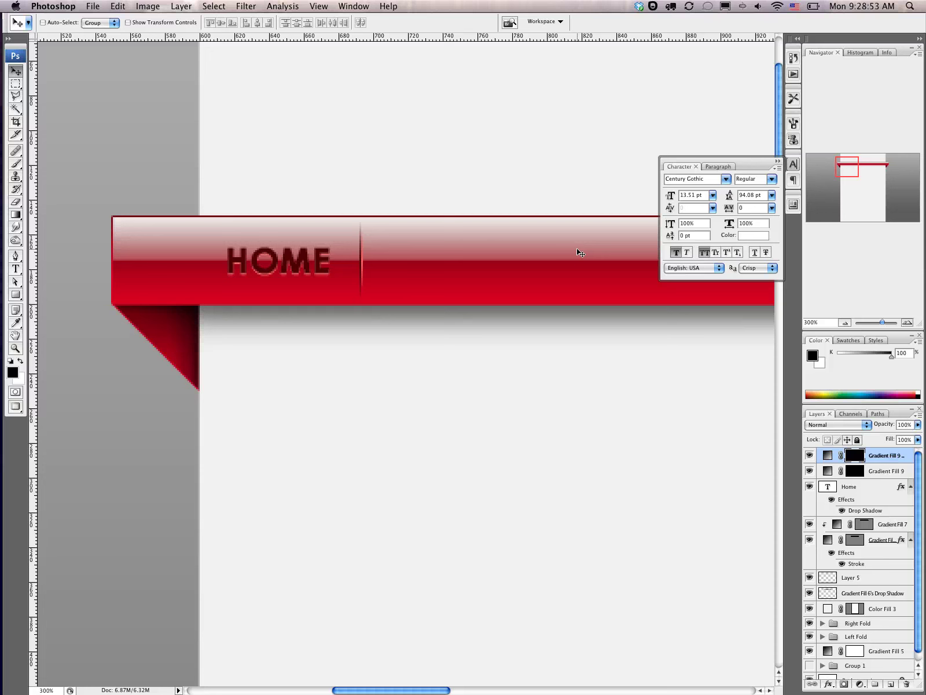
- Duplicate the divider again and set the divider layers' fill to 80%
{"action": "key", "text": "ctrl+j"}
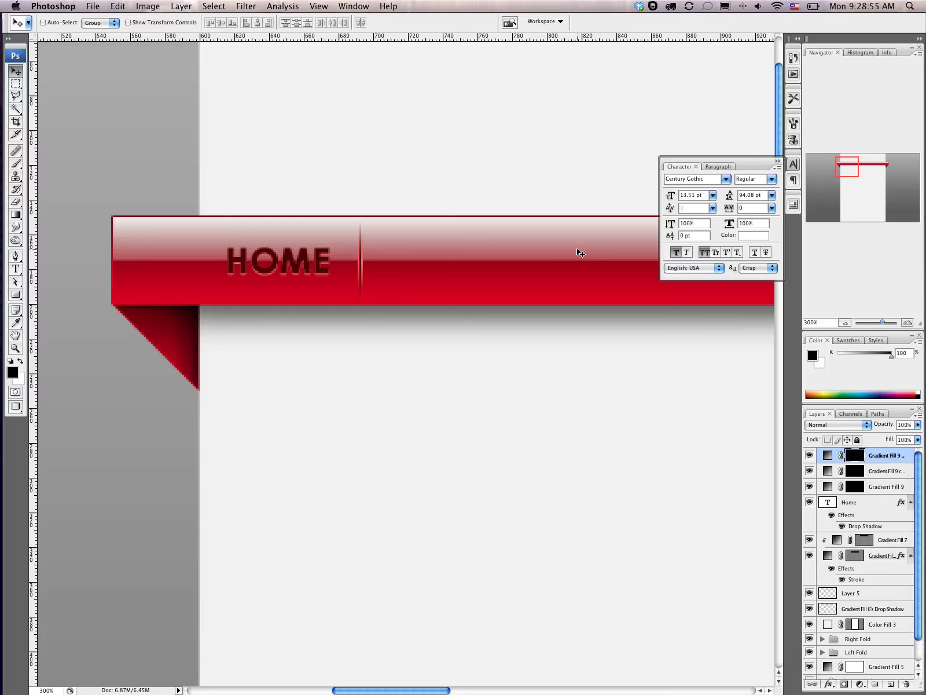
{"action": "key", "text": "super+alt+0"}
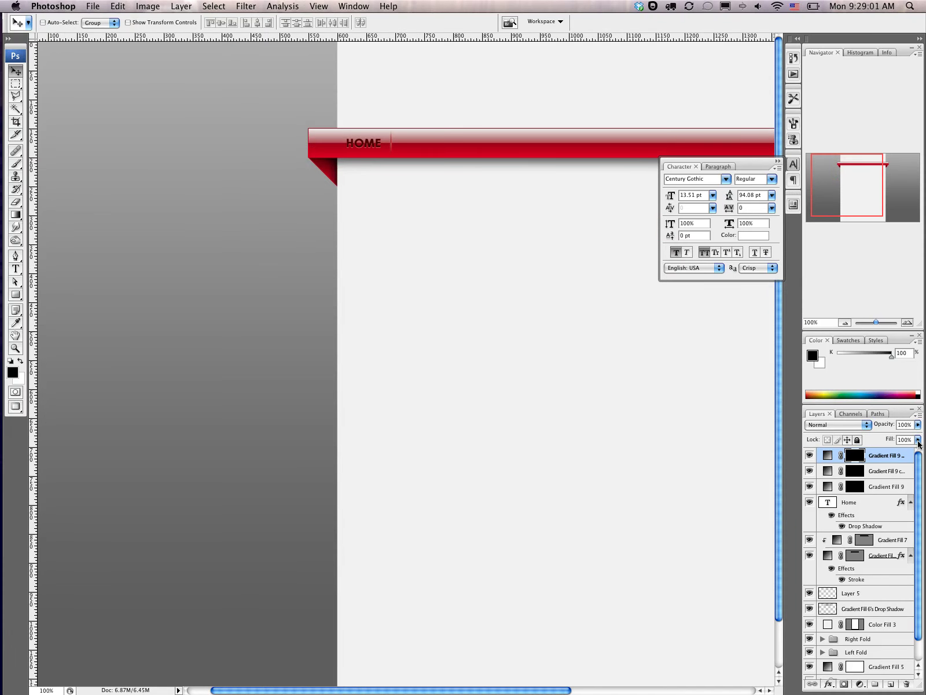
{"action": "left_click_drag", "start_coordinate": [917, 443], "coordinate": [906, 455]}
{"action": "left_click_drag", "start_coordinate": [905, 454], "coordinate": [890, 457]}
{"action": "left_click", "coordinate": [887, 470]}
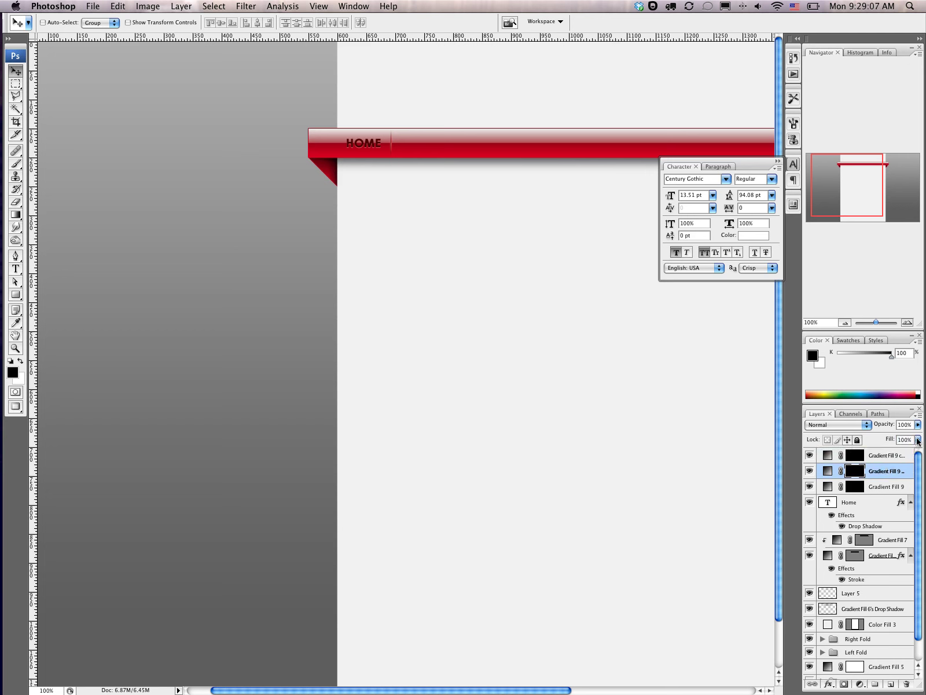
{"action": "left_click", "coordinate": [918, 440]}
{"action": "left_click_drag", "start_coordinate": [905, 452], "coordinate": [905, 453]}
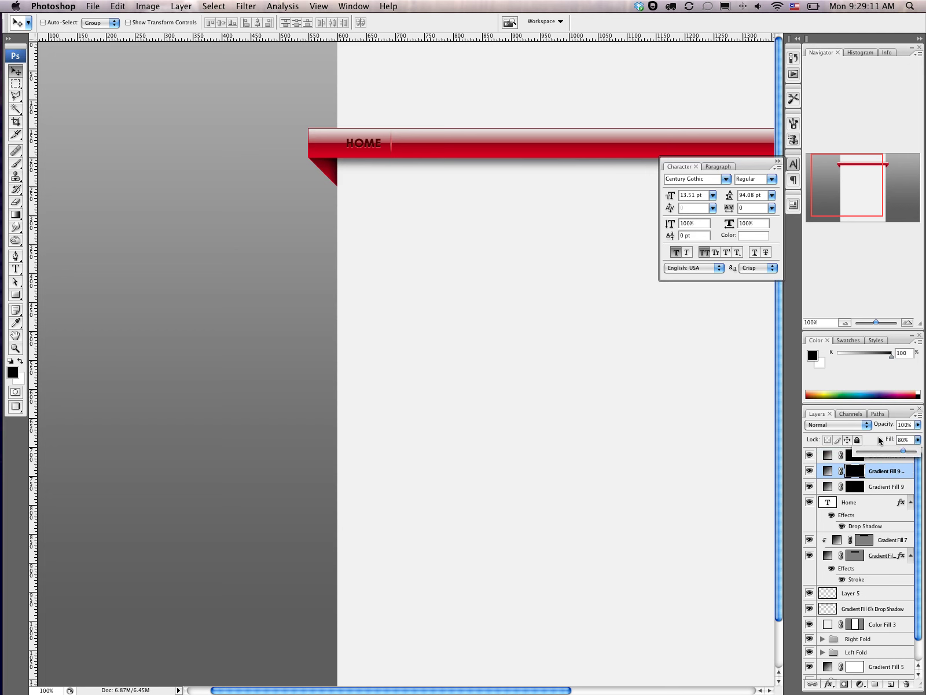
- Set the divider copies to Overlay blending, move one to the top, and delete the extra copy
{"action": "left_click", "coordinate": [848, 428]}
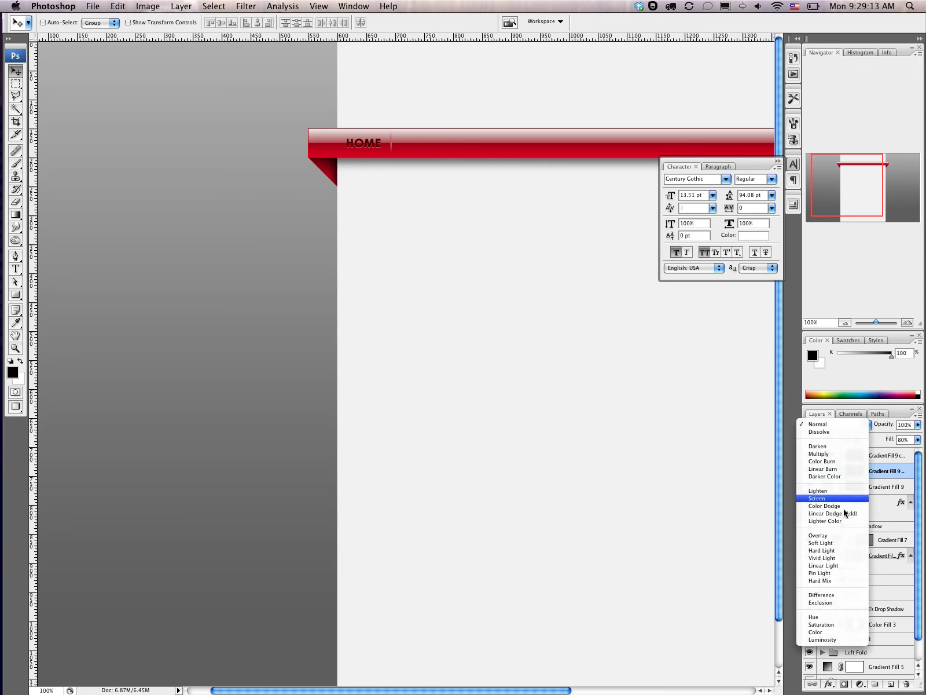
{"action": "left_click", "coordinate": [845, 535]}
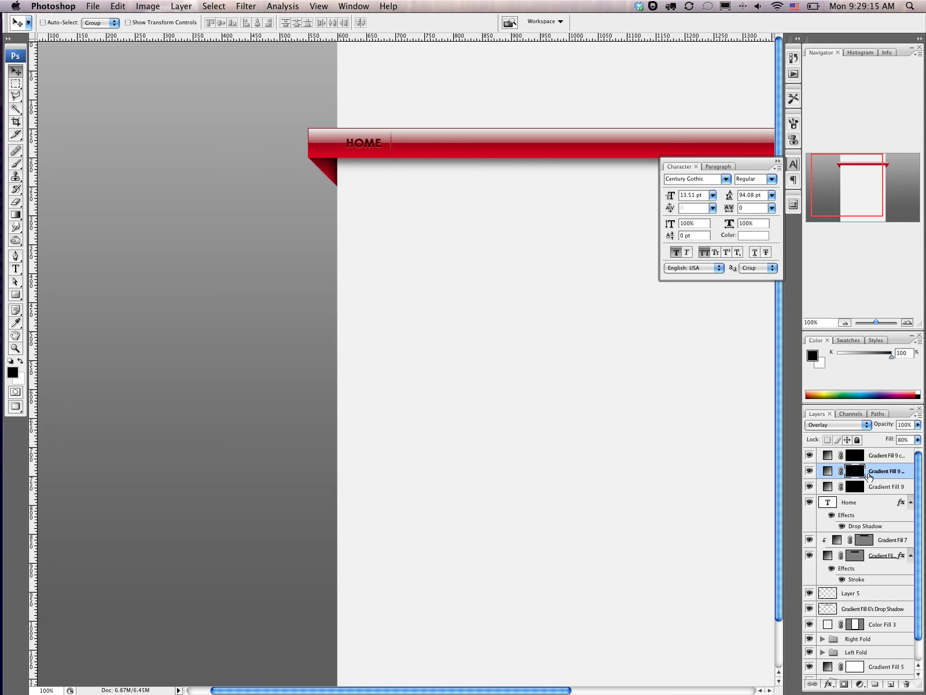
{"action": "left_click_drag", "start_coordinate": [868, 471], "coordinate": [828, 458]}
{"action": "left_click", "coordinate": [833, 425]}
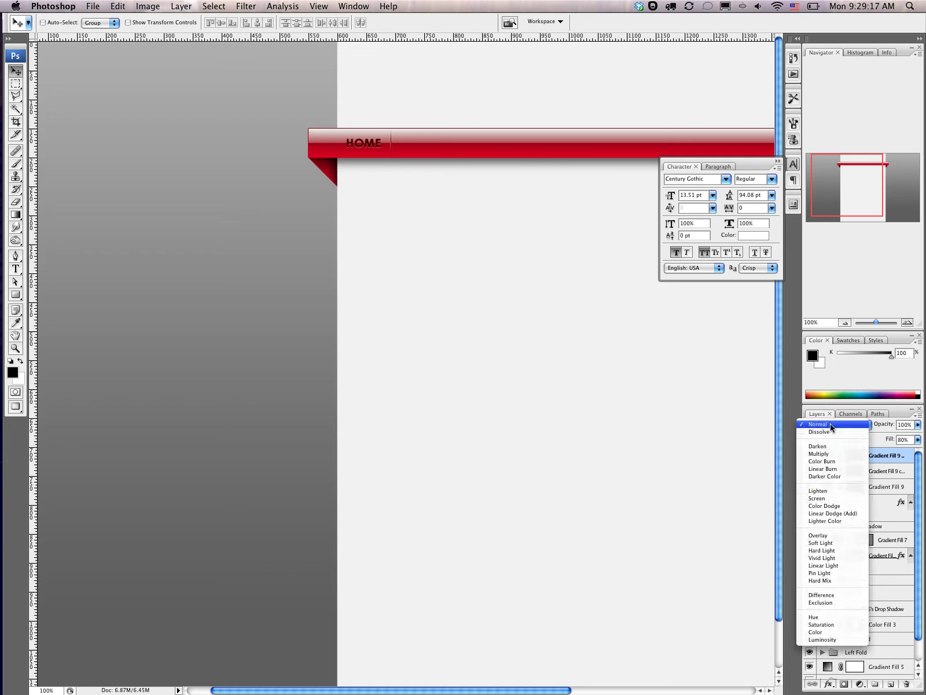
{"action": "left_click", "coordinate": [828, 535]}
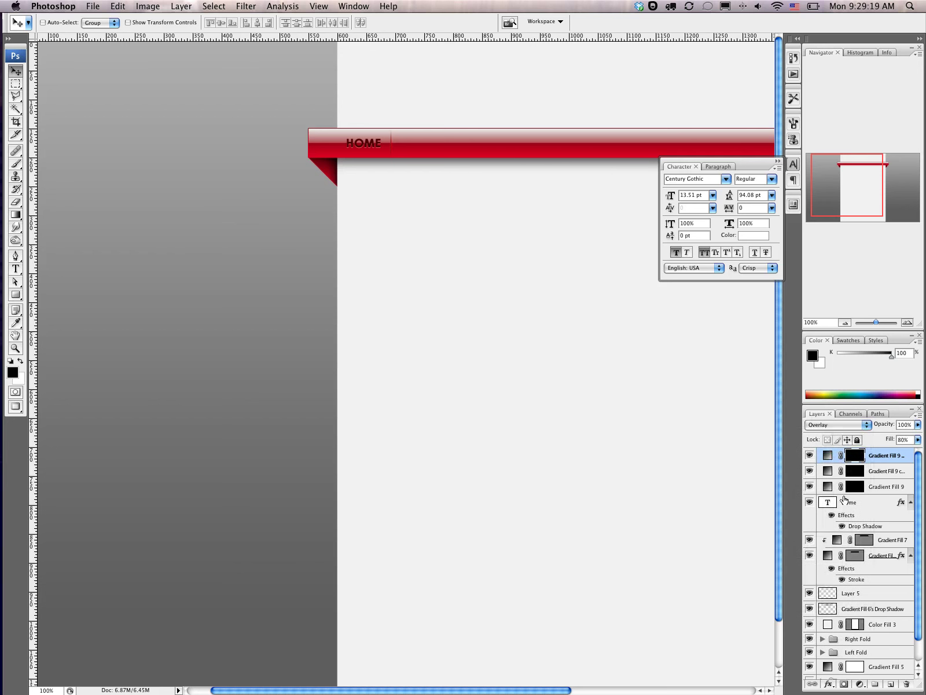
{"action": "left_click", "coordinate": [809, 470]}
{"action": "left_click_drag", "start_coordinate": [828, 472], "coordinate": [907, 684]}
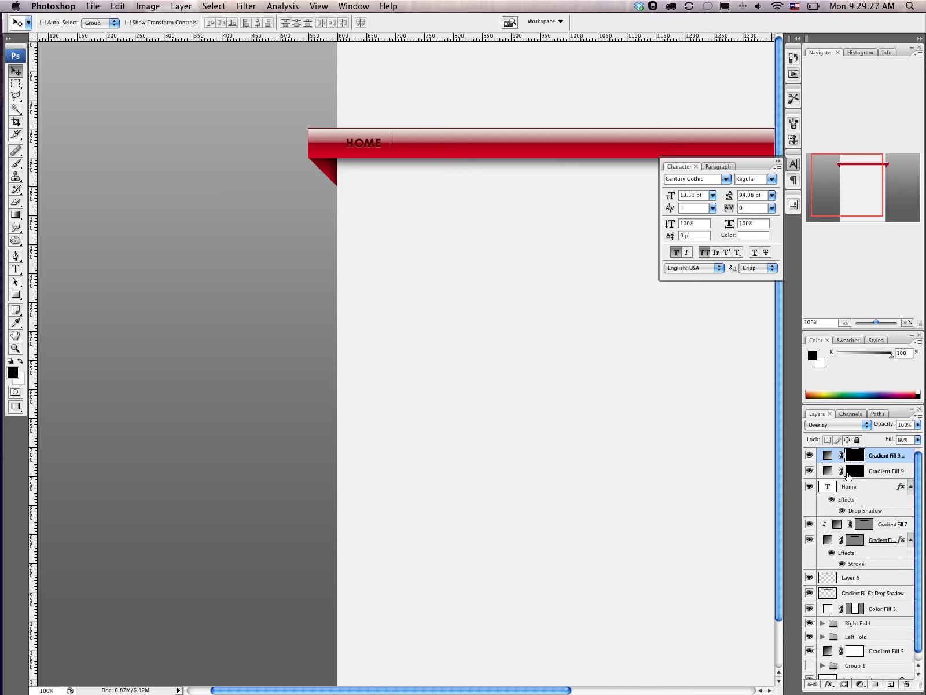
- Group both divider layers and name the group 'Navigation Seperator lines'
{"action": "left_click", "coordinate": [829, 473], "text": "shift"}
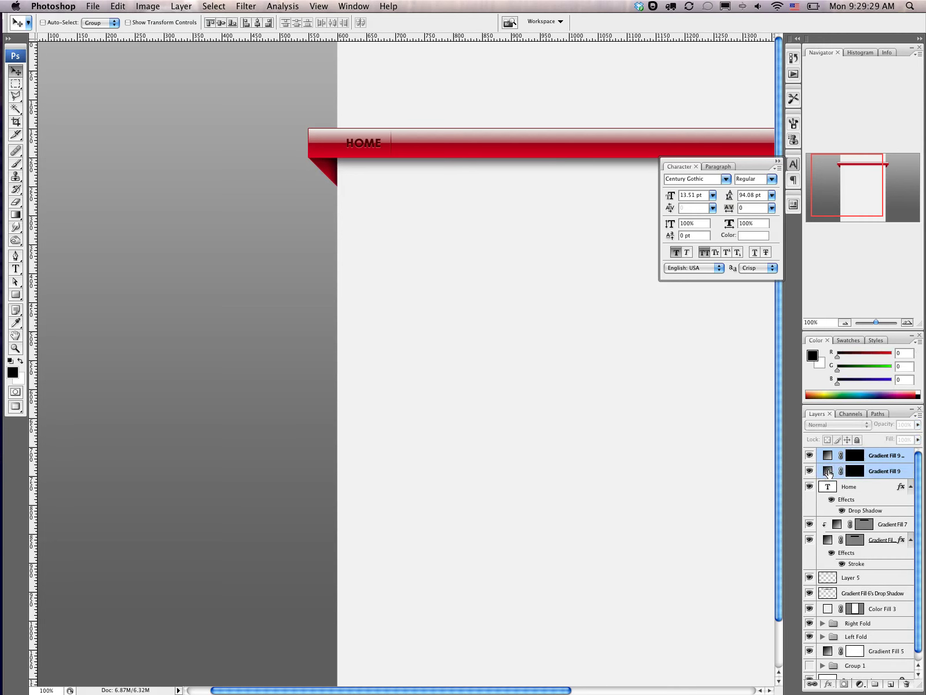
{"action": "key", "text": "ctrl+g"}
{"action": "double_click", "coordinate": [856, 455]}
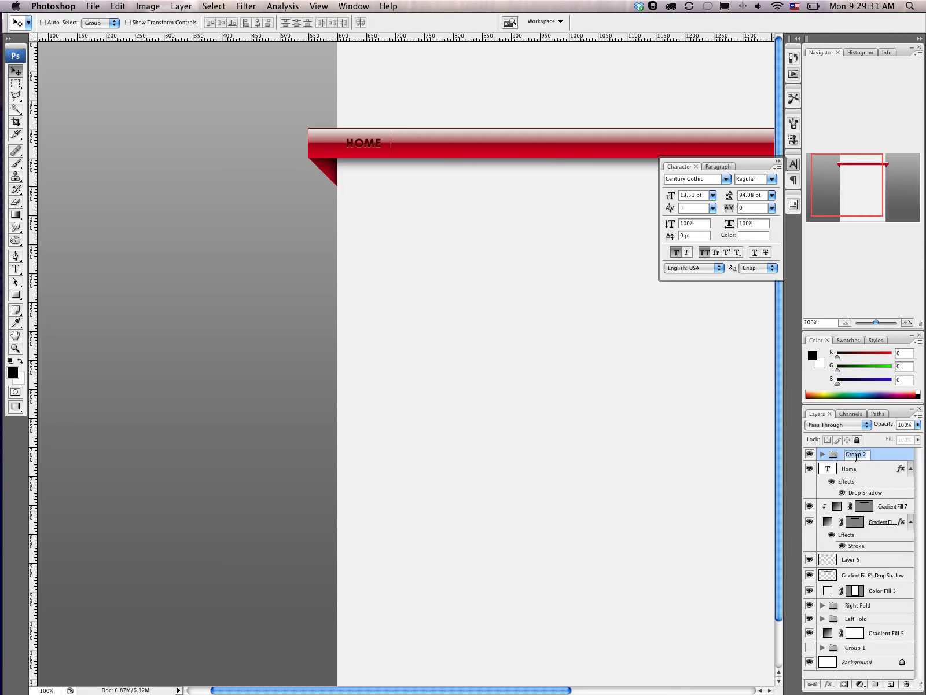
{"action": "type", "text": "Nav"}
{"action": "type", "text": "igation Se"}
{"action": "type", "text": "pe"}
{"action": "type", "text": "rat"}
{"action": "type", "text": "or li"}
{"action": "type", "text": "nes"}
{"action": "key", "text": "Return"}
- Add 'PAGE ONE' after HOME in the HOME text layer
{"action": "left_click", "coordinate": [825, 470]}
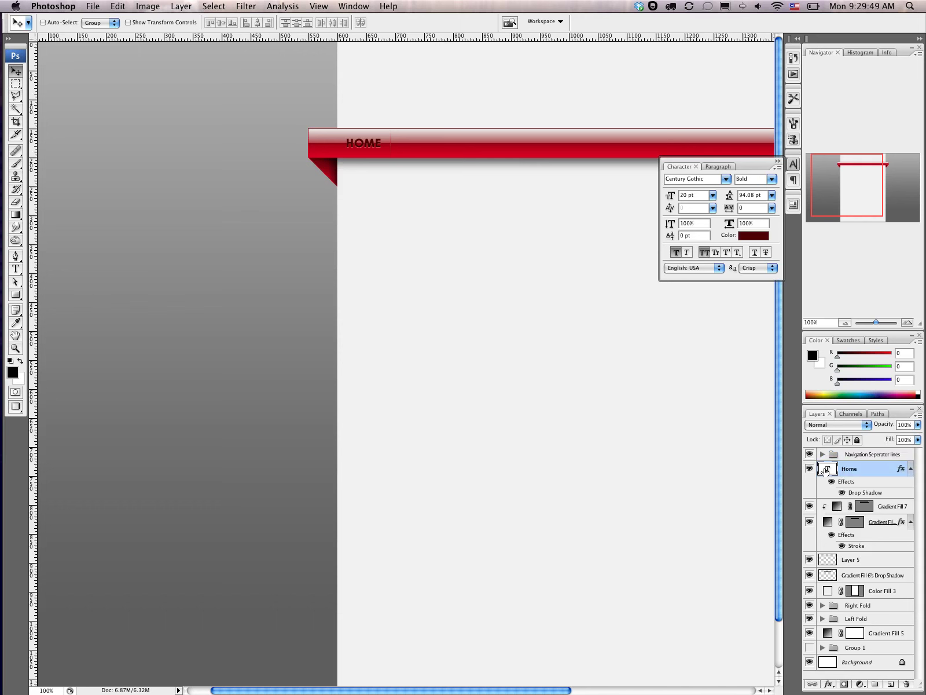
{"action": "double_click", "coordinate": [825, 470]}
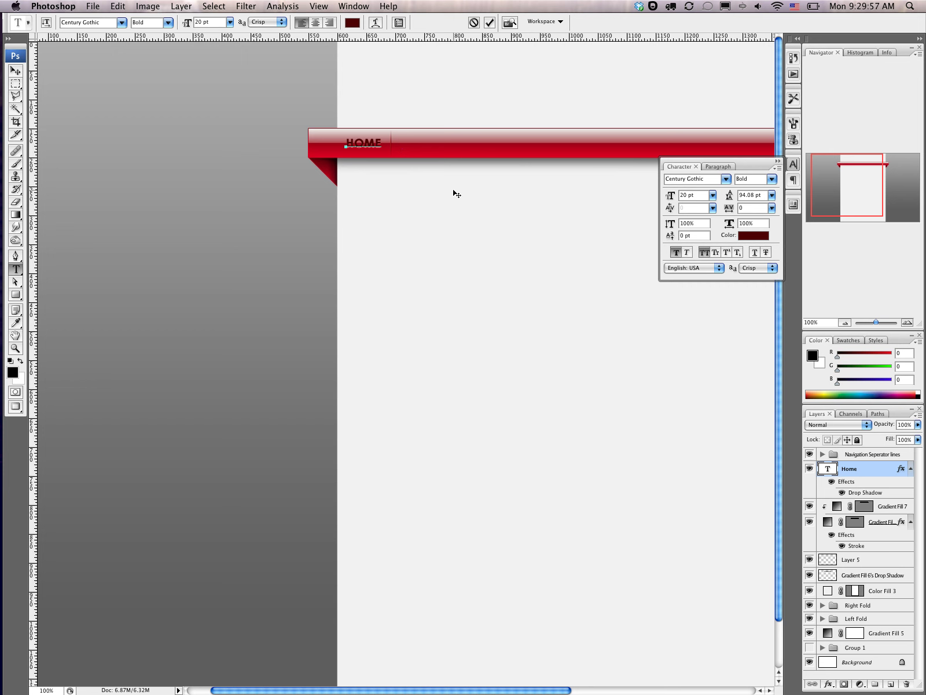
{"action": "type", "text": "PAGE ON"}
{"action": "type", "text": "E"}
- Append 'PAGE TWO', 'PAGE THREE' and 'PAGE FOUR' with spaced gaps, then commit the text
{"action": "left_click_drag", "start_coordinate": [380, 143], "coordinate": [402, 143]}
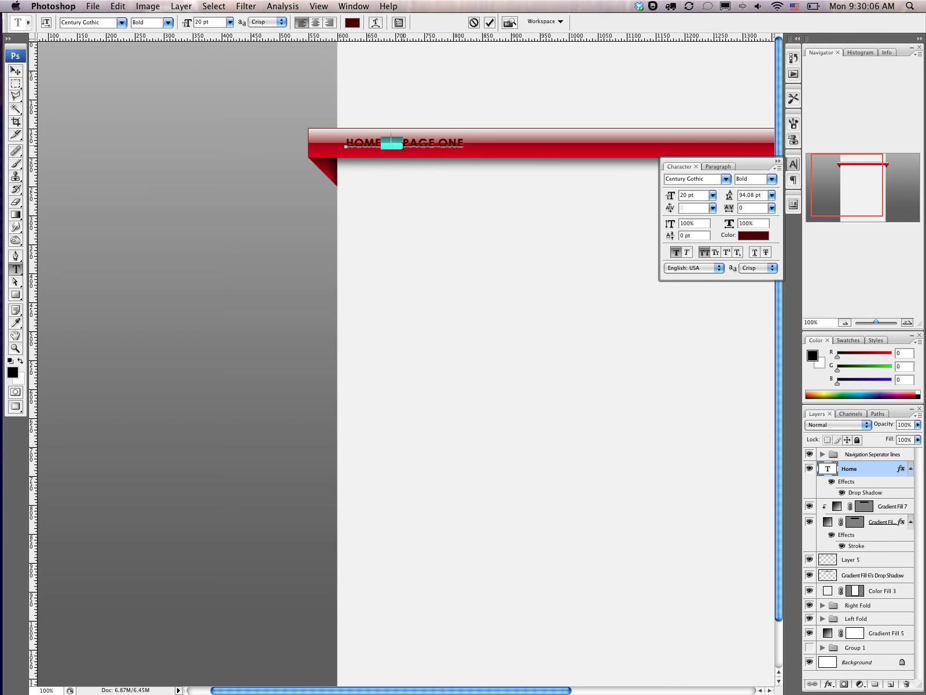
{"action": "left_click", "coordinate": [463, 143]}
{"action": "type", "text": "PAGE TWO"}
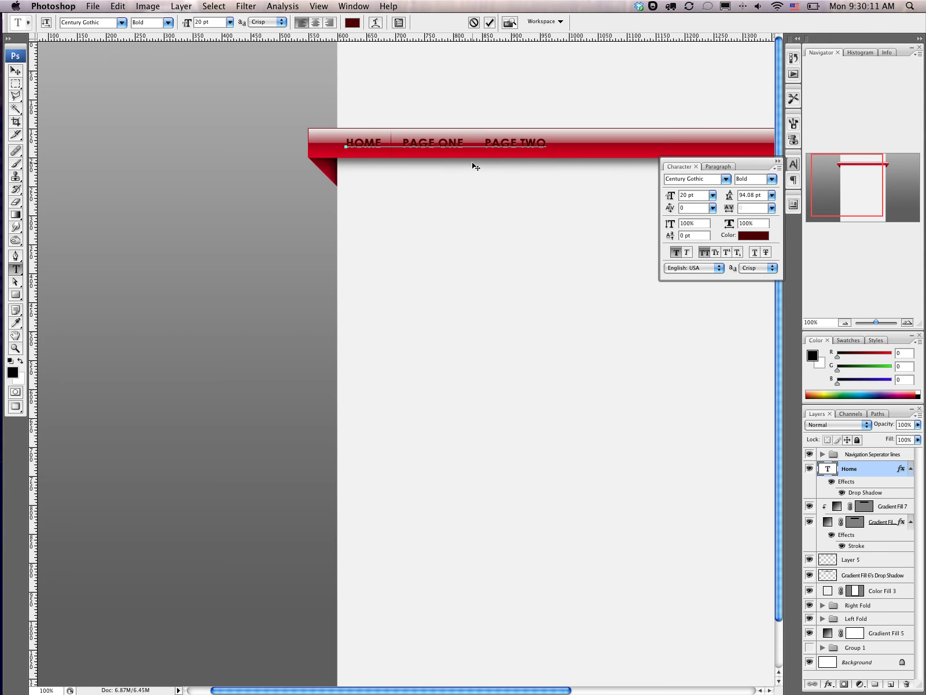
{"action": "type", "text": "      PAGE"}
{"action": "type", "text": " THREE"}
{"action": "type", "text": "      PAGE"}
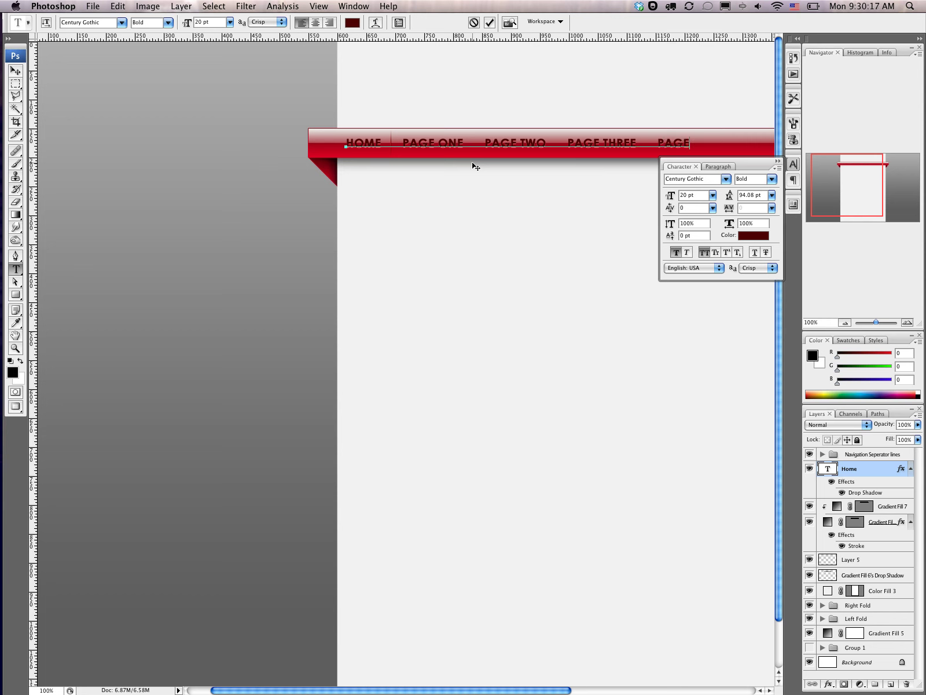
{"action": "type", "text": " FOUR"}
{"action": "key", "text": "ctrl+Return"}
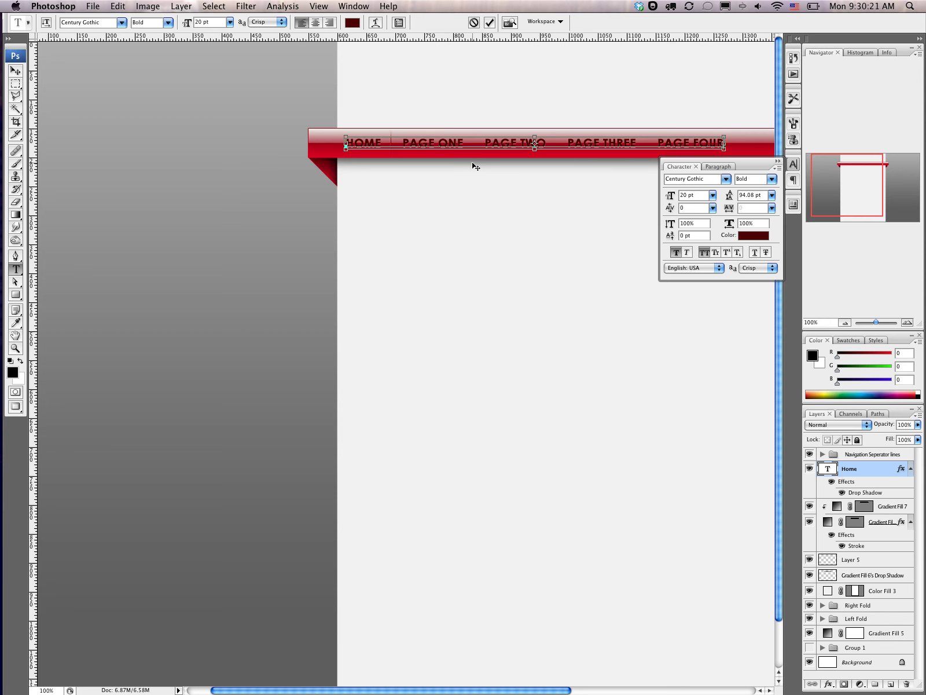
{"action": "key", "text": "ctrl+Return"}
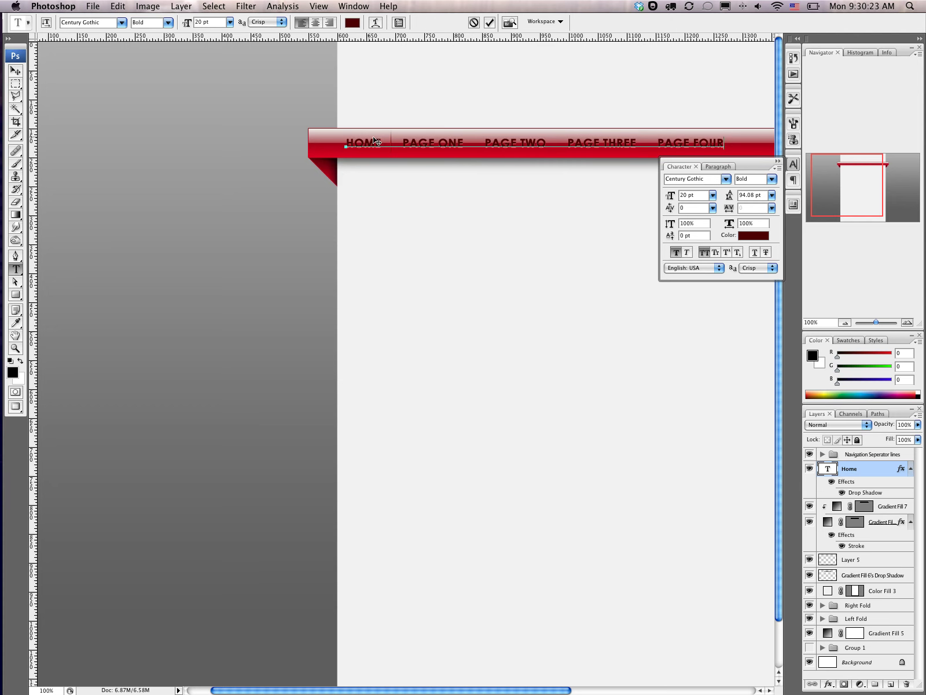
- Insert extra spaces after HOME, PAGE ONE, PAGE TWO and PAGE THREE to even out the label spacing
{"action": "scroll", "coordinate": [283, 103], "scroll_direction": "left", "scroll_amount": 5}
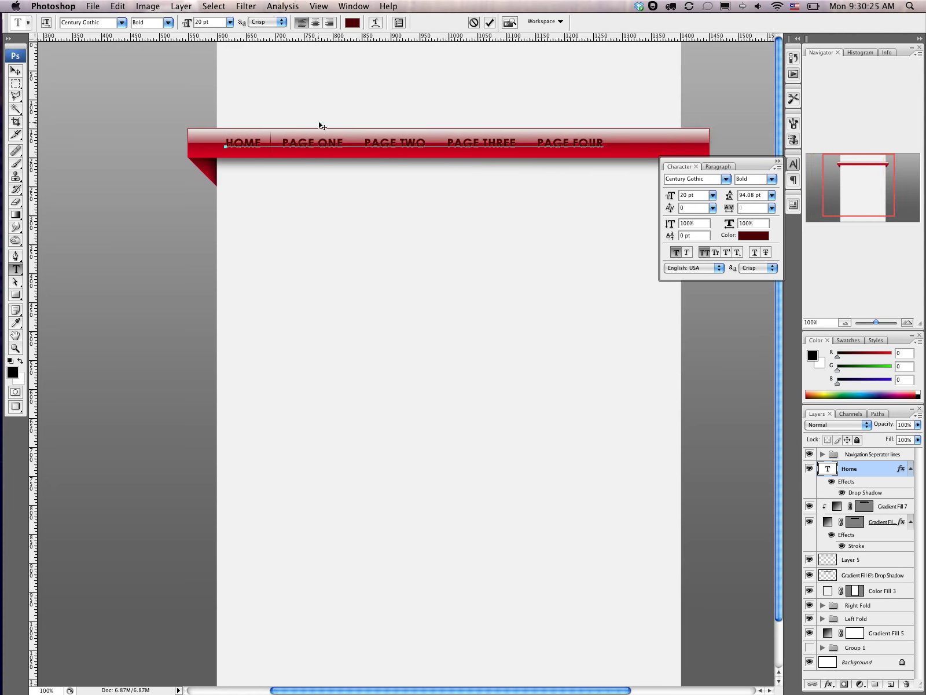
{"action": "scroll", "coordinate": [292, 138], "scroll_direction": "down", "scroll_amount": 3}
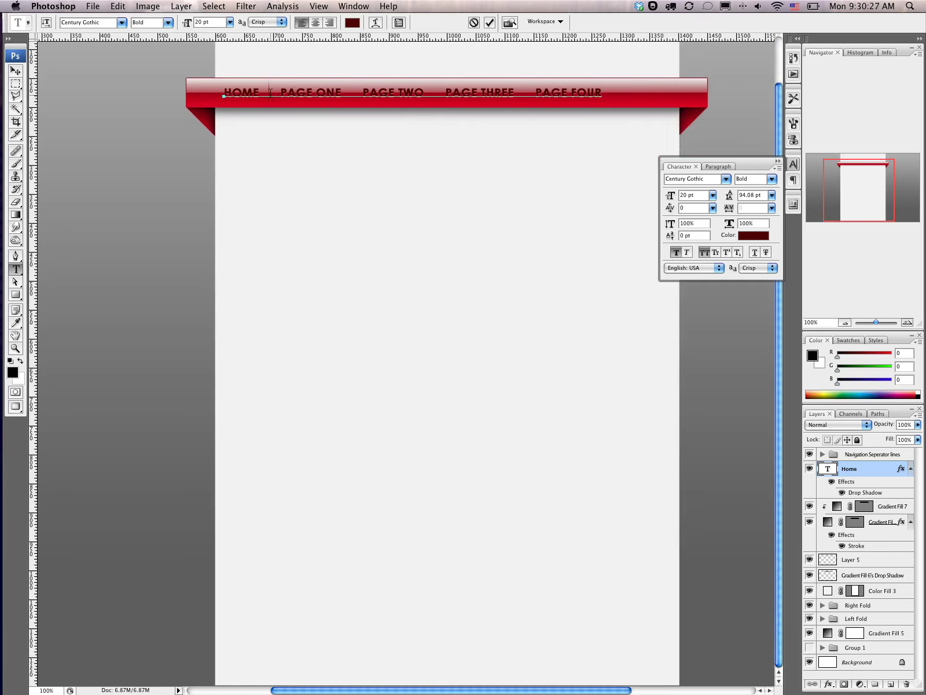
{"action": "scroll", "coordinate": [266, 96], "scroll_direction": "up", "scroll_amount": 1}
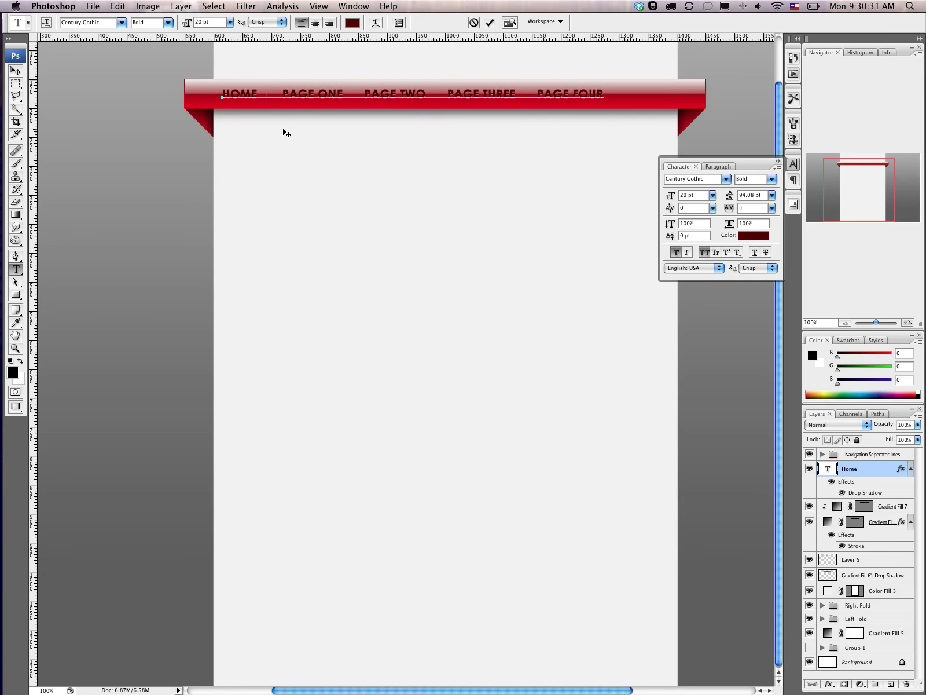
{"action": "left_click", "coordinate": [364, 92]}
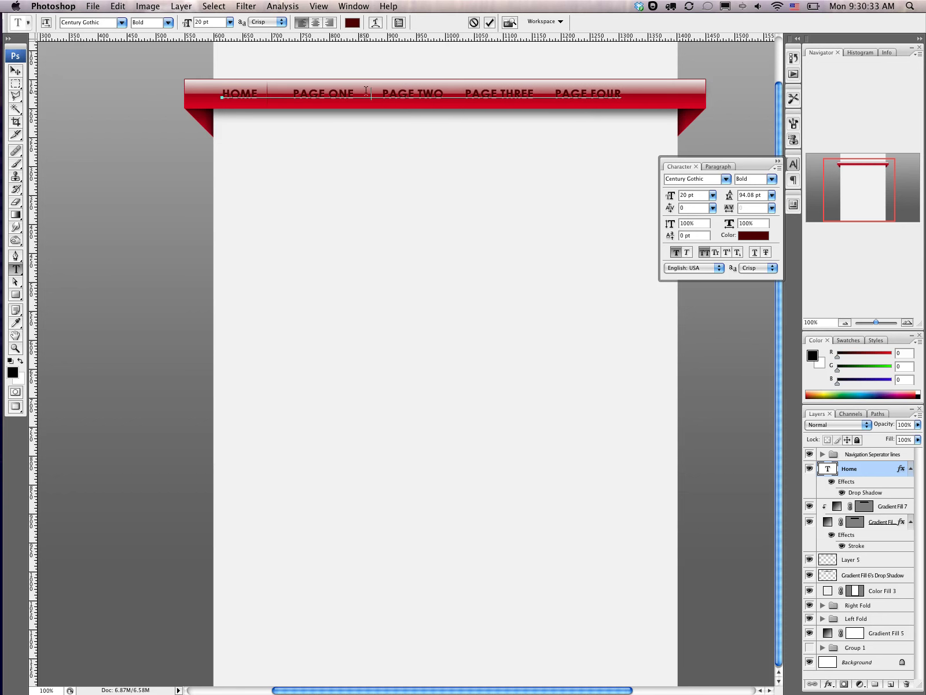
{"action": "left_click", "coordinate": [457, 95]}
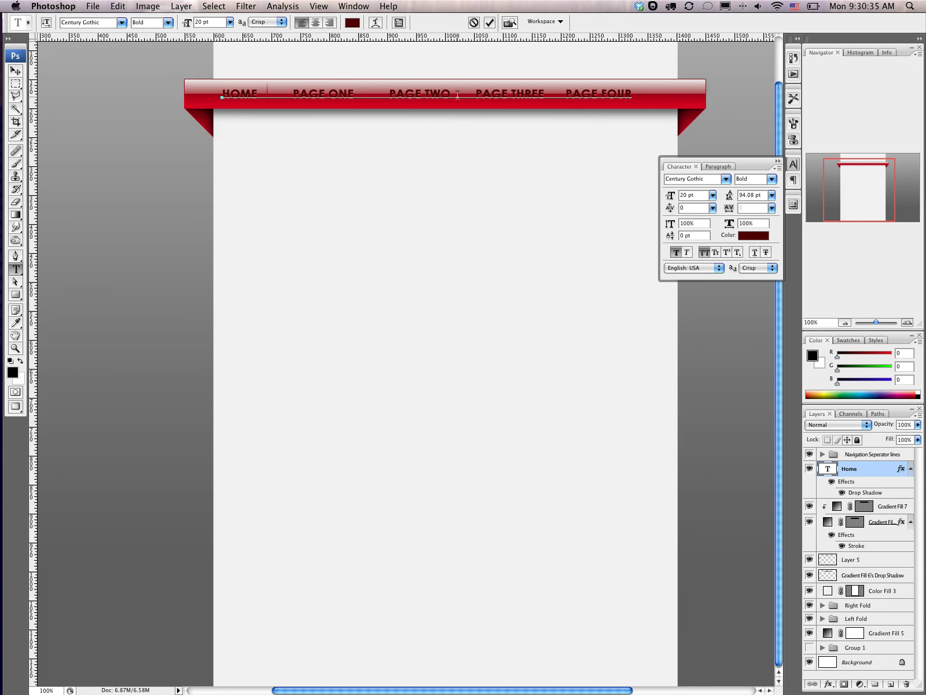
{"action": "left_click", "coordinate": [564, 95]}
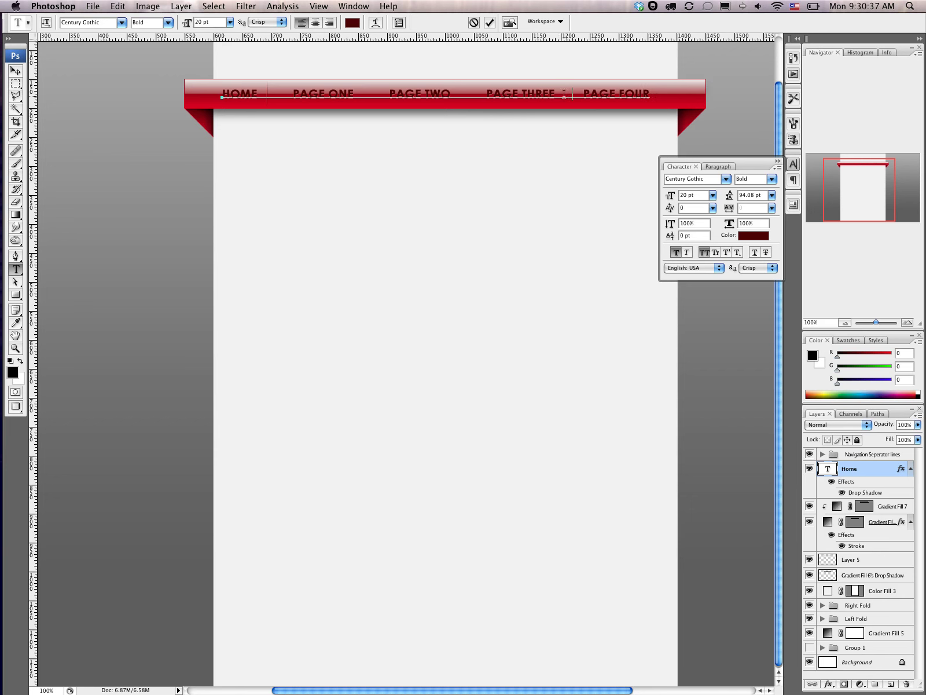